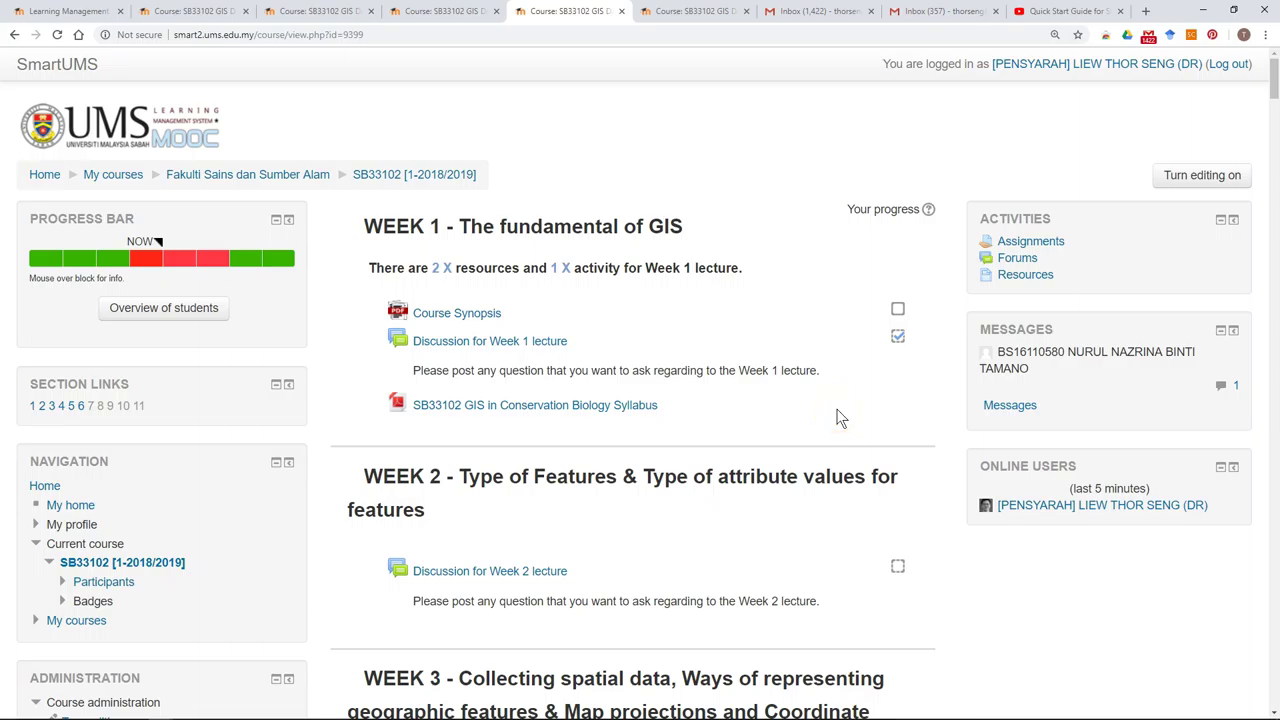
# Step: Turn on course editing and scroll down to the Week 6 discussion forum
pyautogui.click(844, 411)
pyautogui.click(1213, 179)
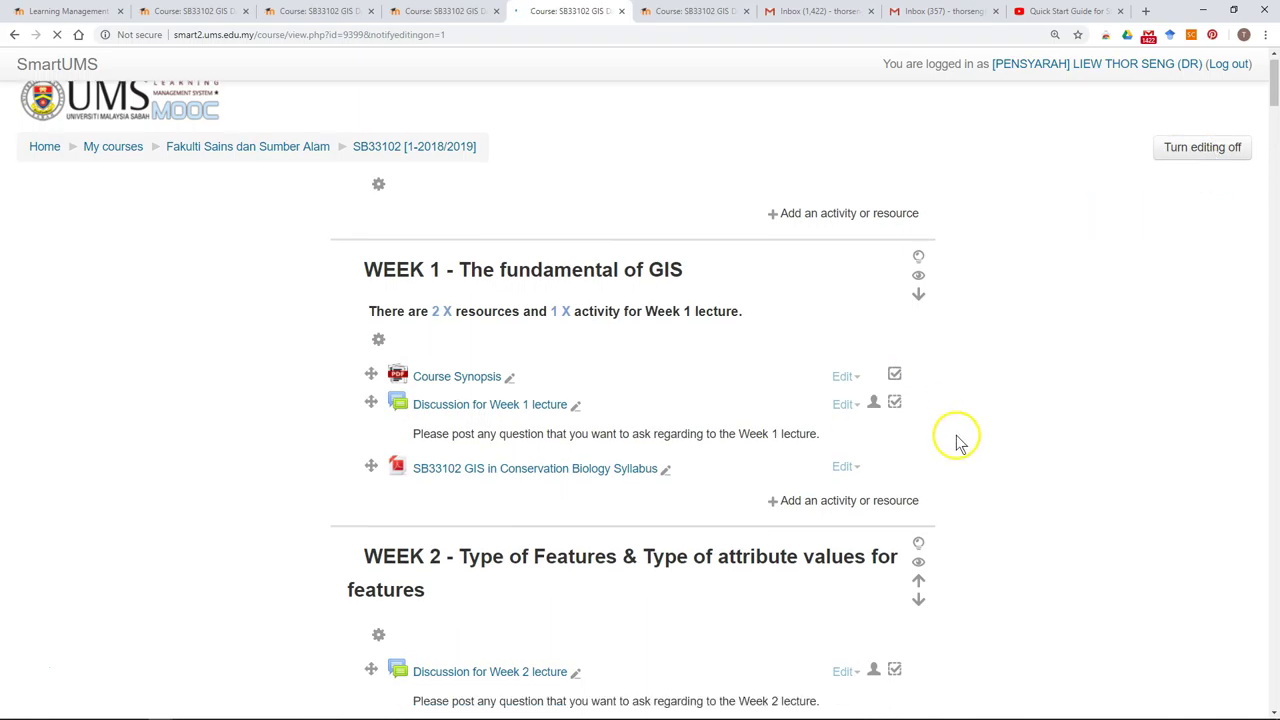
pyautogui.scroll(-10, 957, 433)
pyautogui.scroll(-2, 957, 440)
pyautogui.scroll(-4, 957, 440)
pyautogui.scroll(-4, 957, 440)
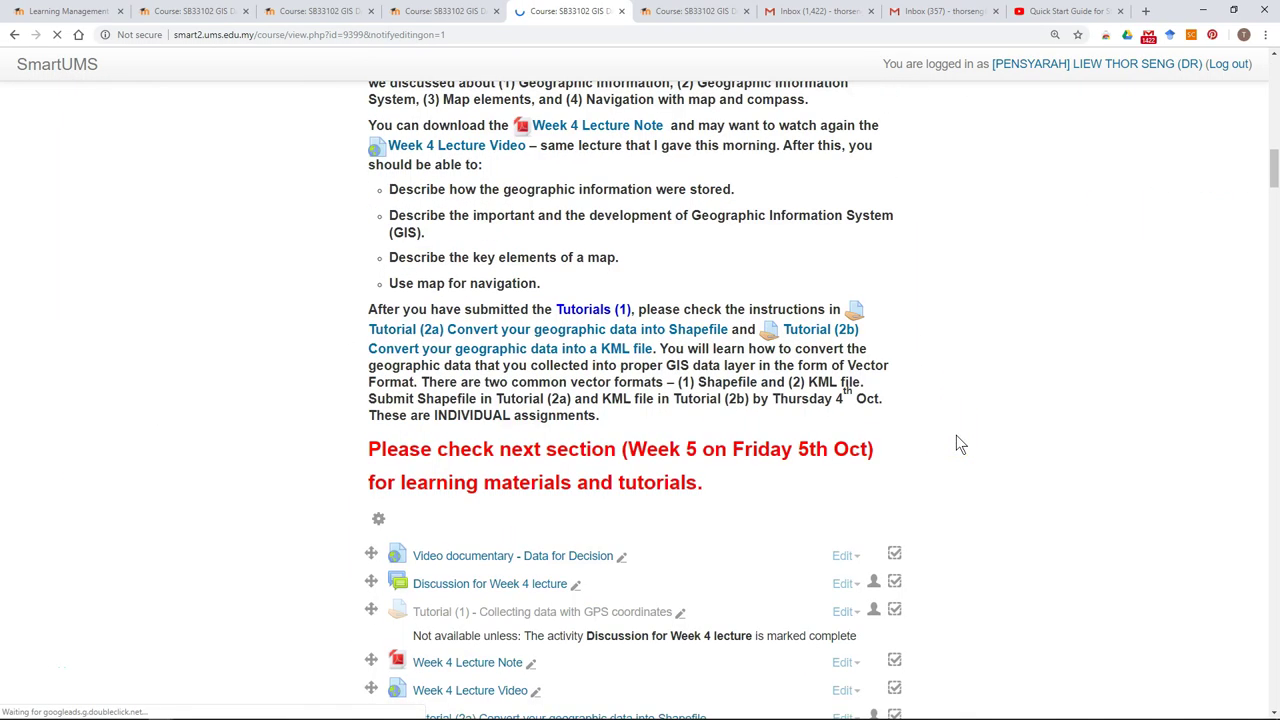
pyautogui.scroll(-4, 957, 440)
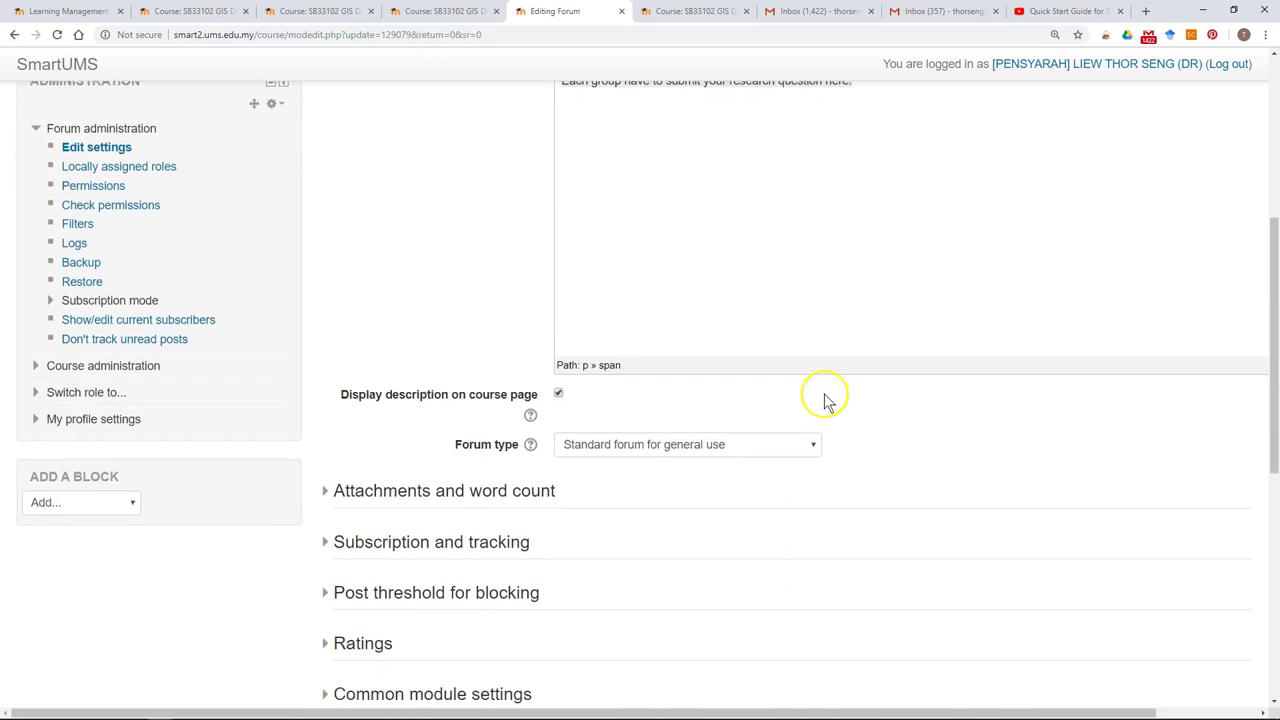
# Step: Set Group mode to Visible groups under Common module settings
pyautogui.scroll(-3, 830, 400)
pyautogui.scroll(-1, 826, 402)
pyautogui.click(328, 310)
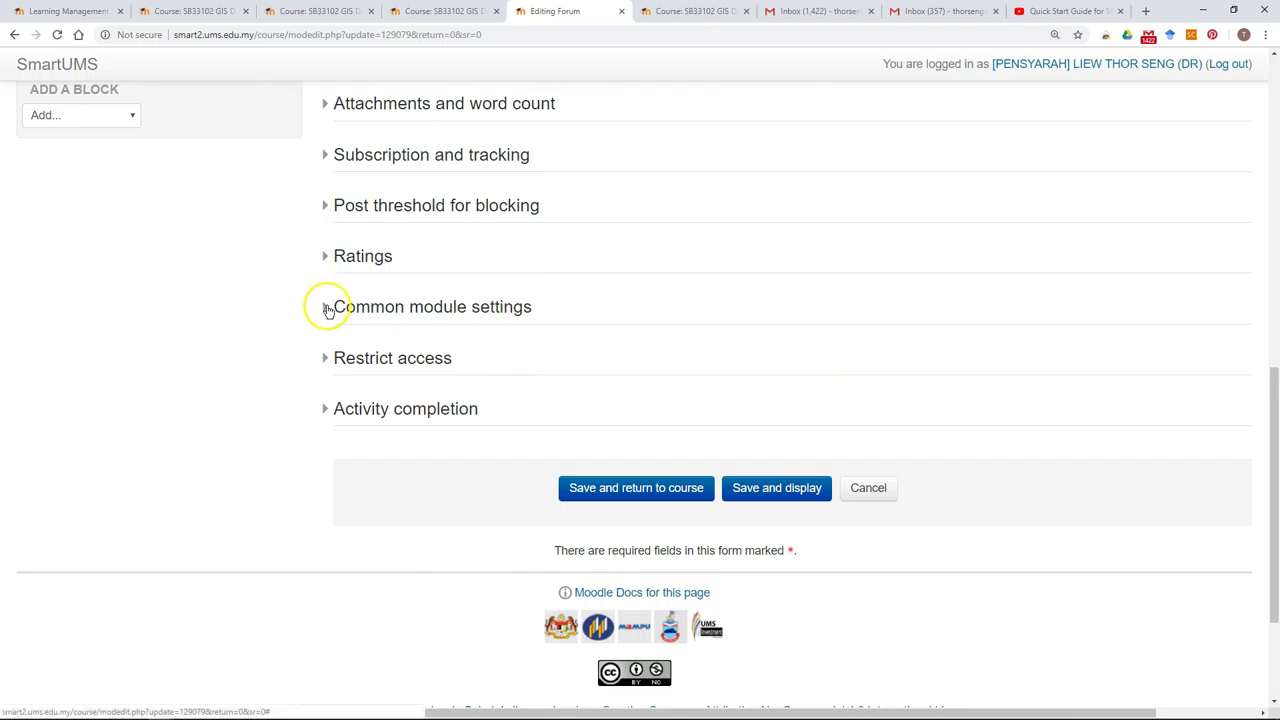
pyautogui.click(328, 310)
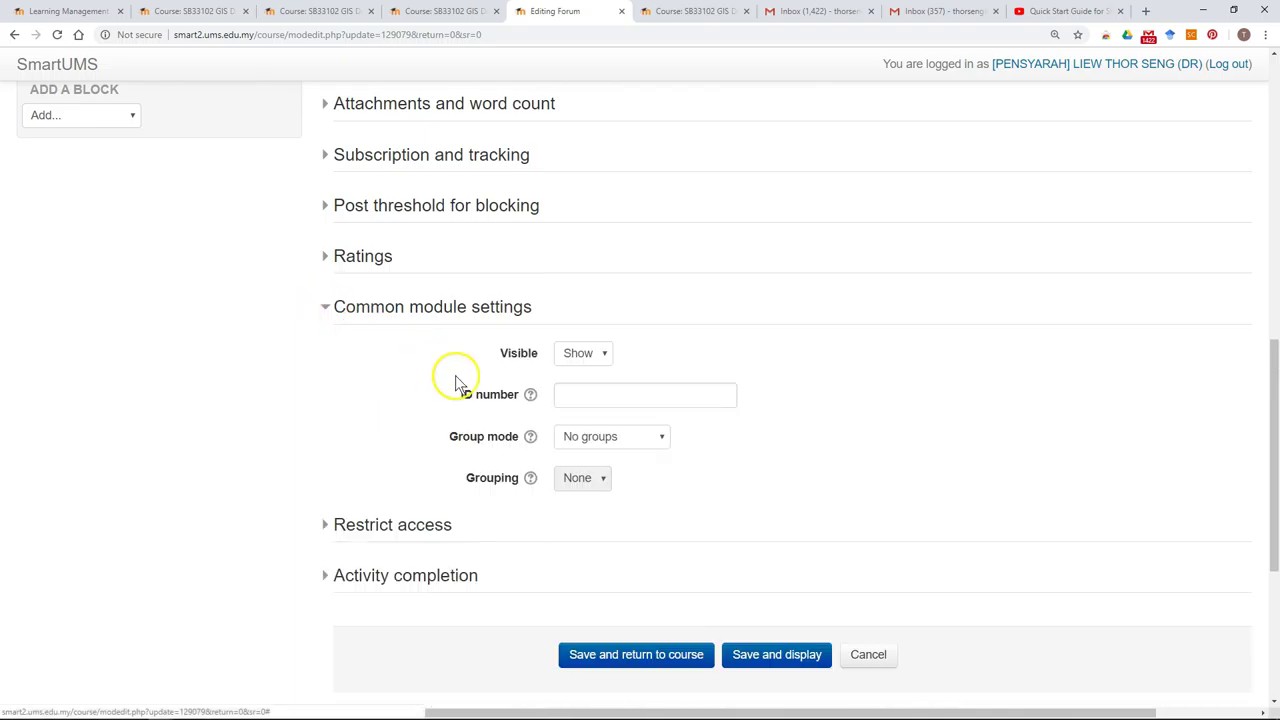
pyautogui.click(608, 440)
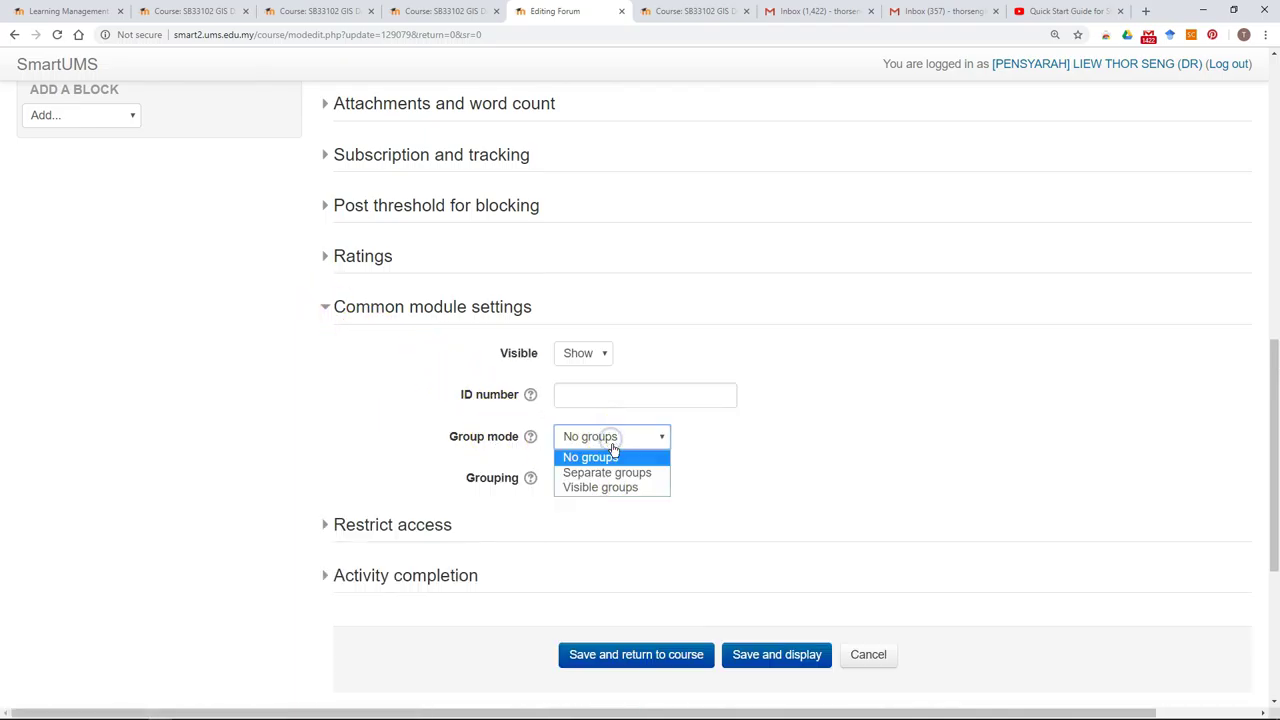
pyautogui.click(621, 490)
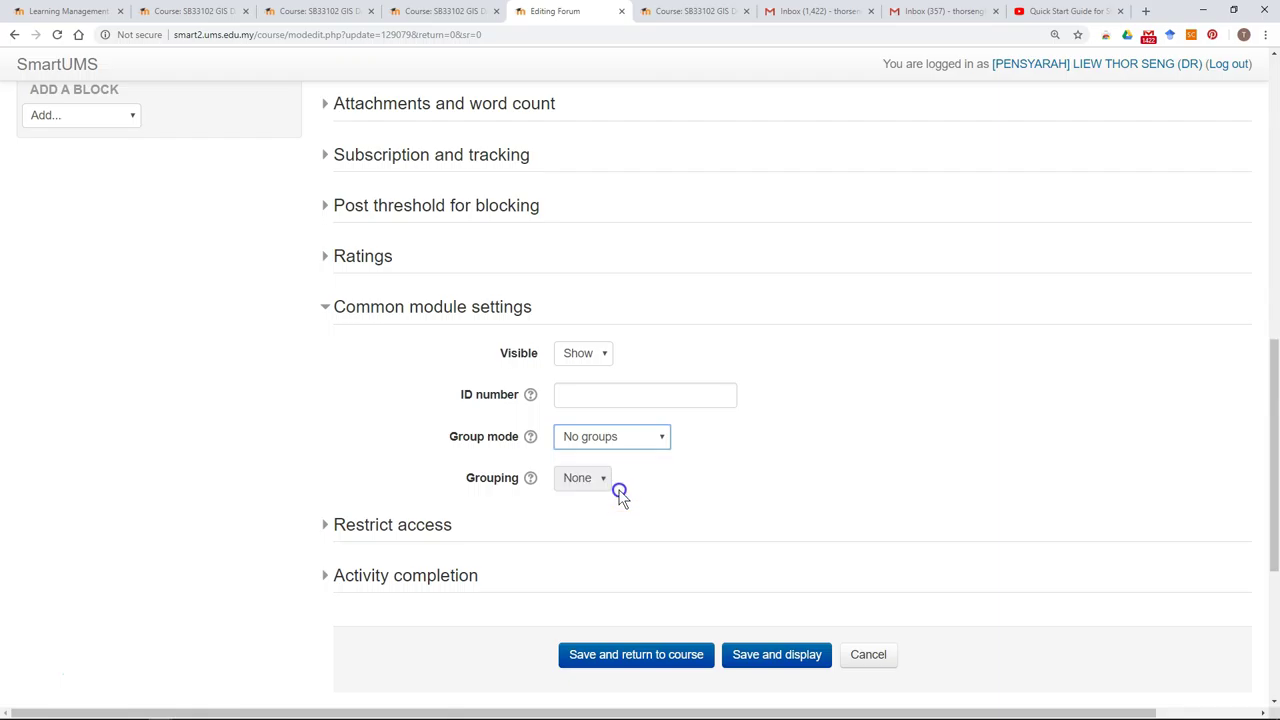
# Step: Read the group mode help explanation and close it
pyautogui.click(534, 441)
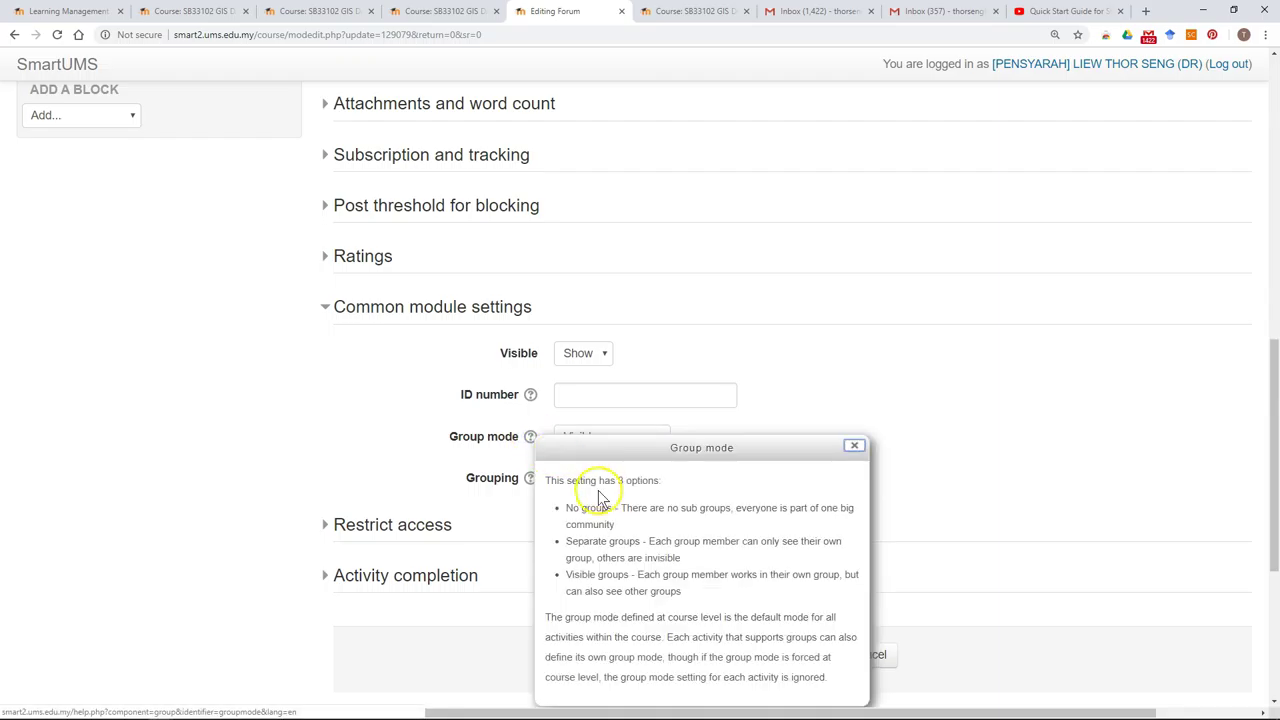
pyautogui.scroll(-2, 700, 520)
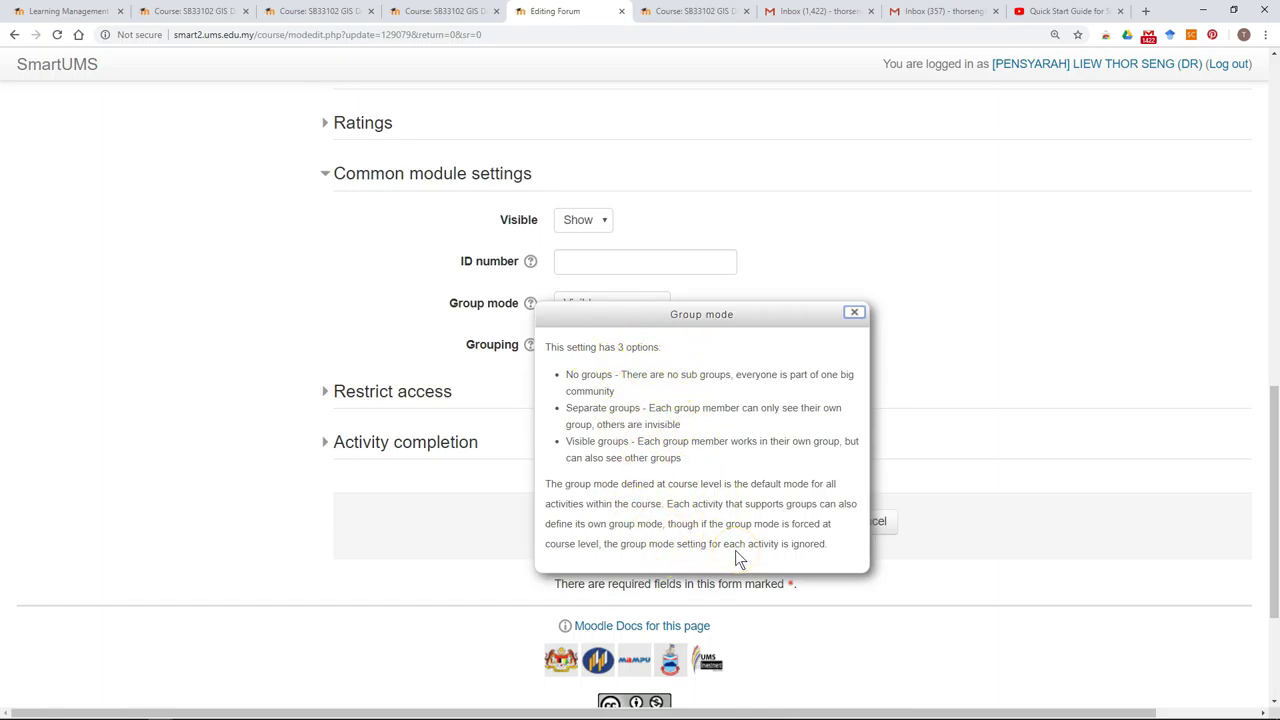
pyautogui.click(855, 314)
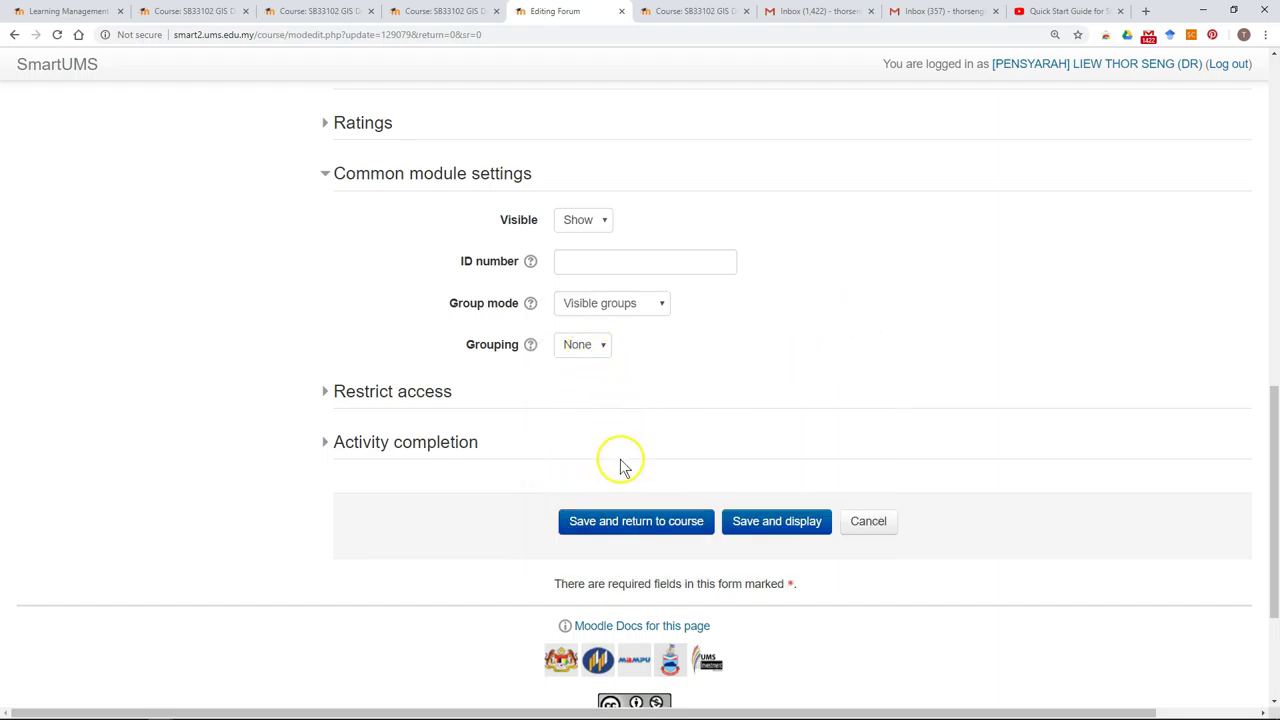
# Step: Save the forum settings, then open 'Discussion for Week 6 lecture' in a new tab
pyautogui.click(627, 526)
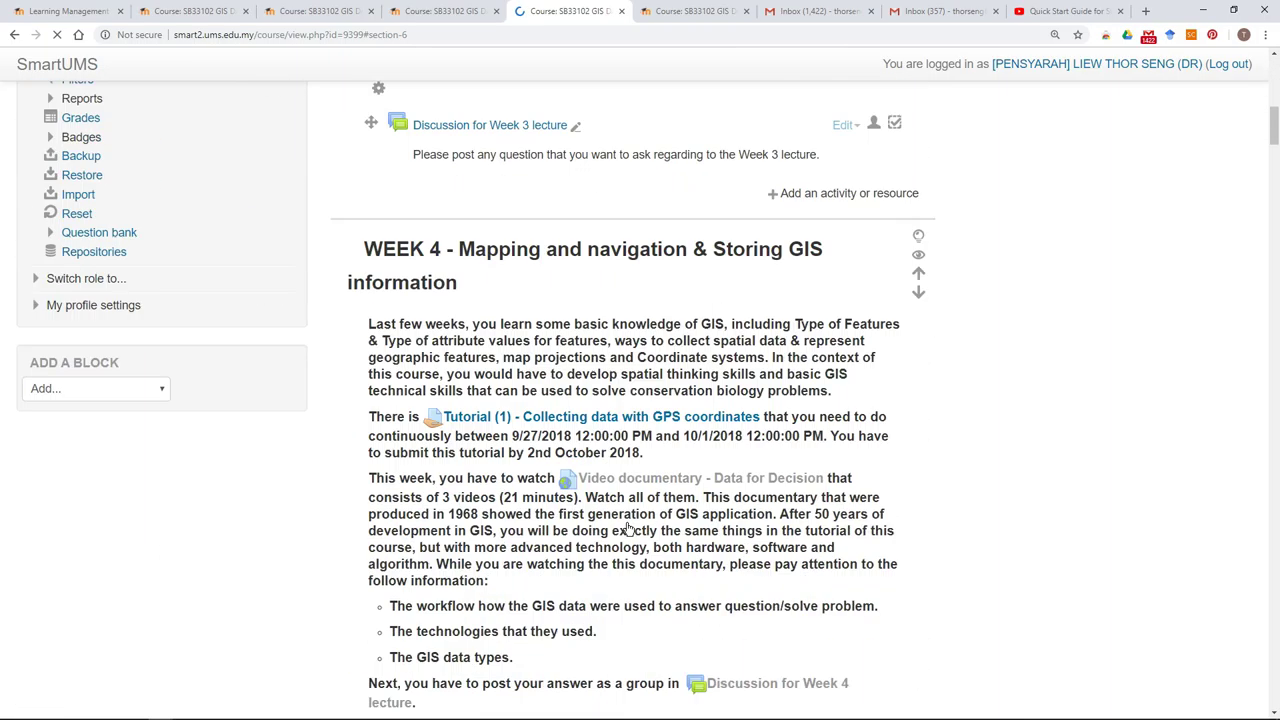
pyautogui.scroll(-4, 628, 530)
pyautogui.scroll(-10, 614, 503)
pyautogui.scroll(-4, 620, 503)
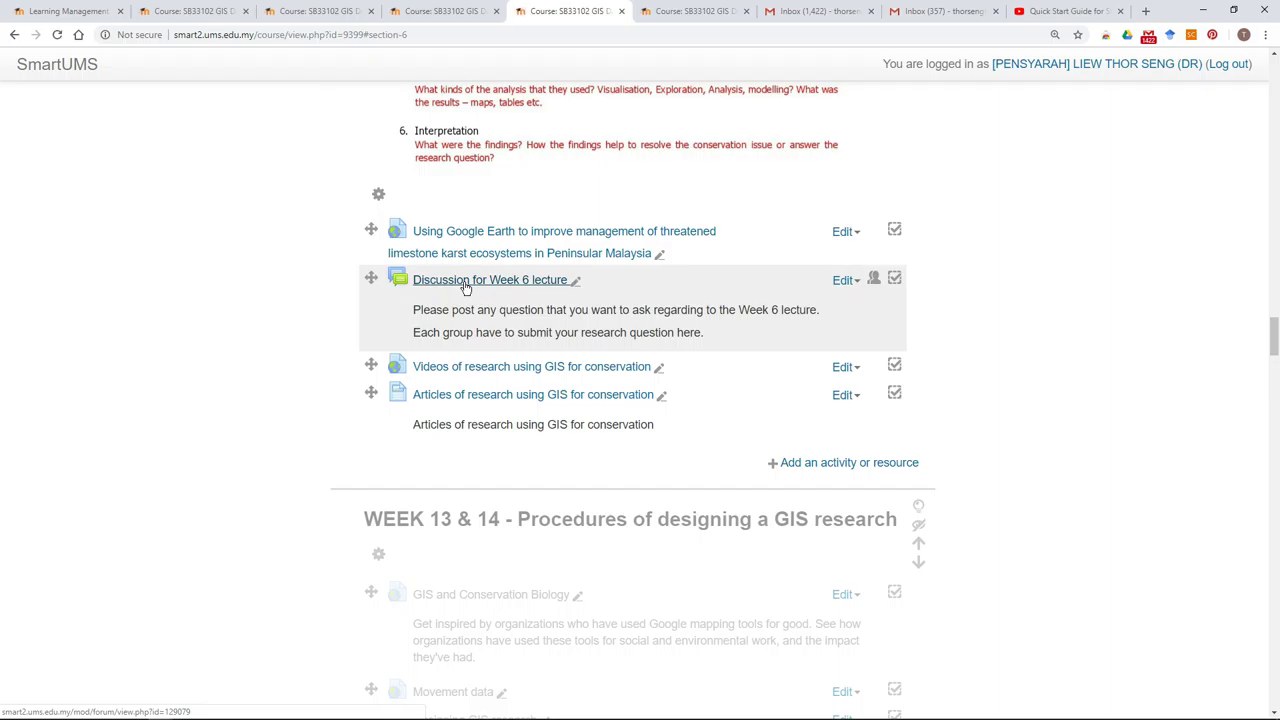
pyautogui.click(465, 283)
pyautogui.click(471, 289)
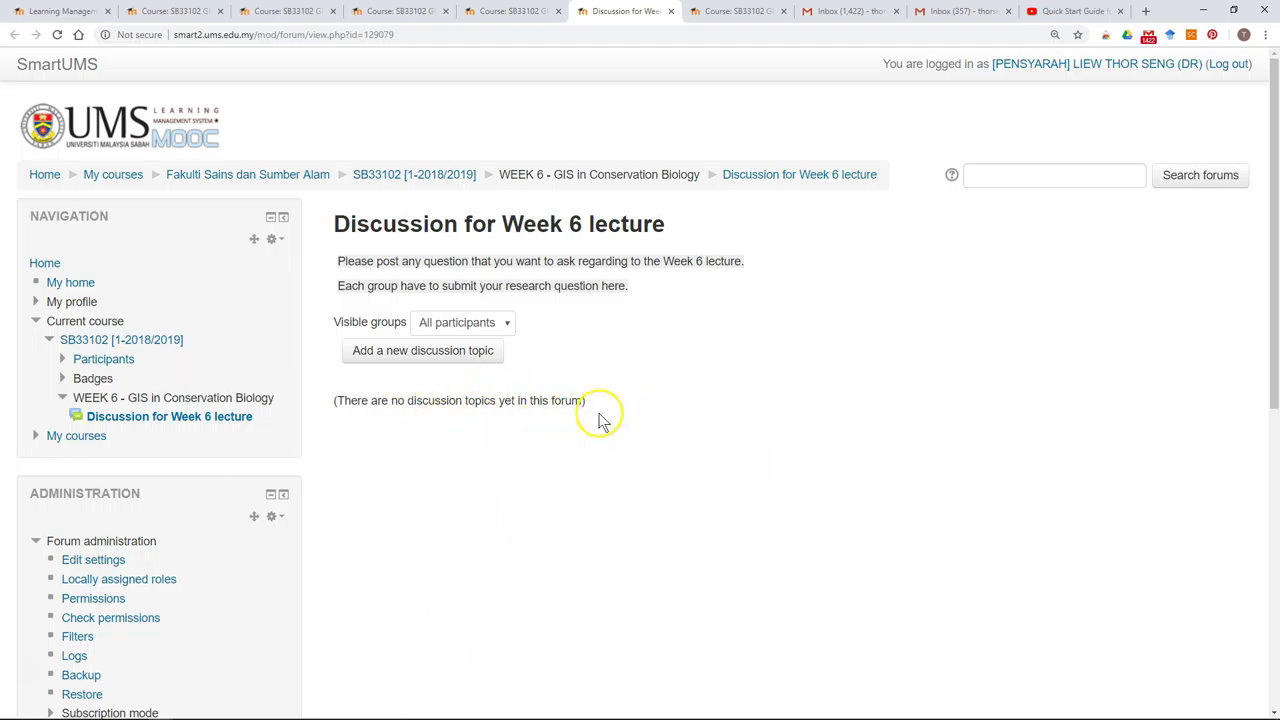
pyautogui.click(490, 330)
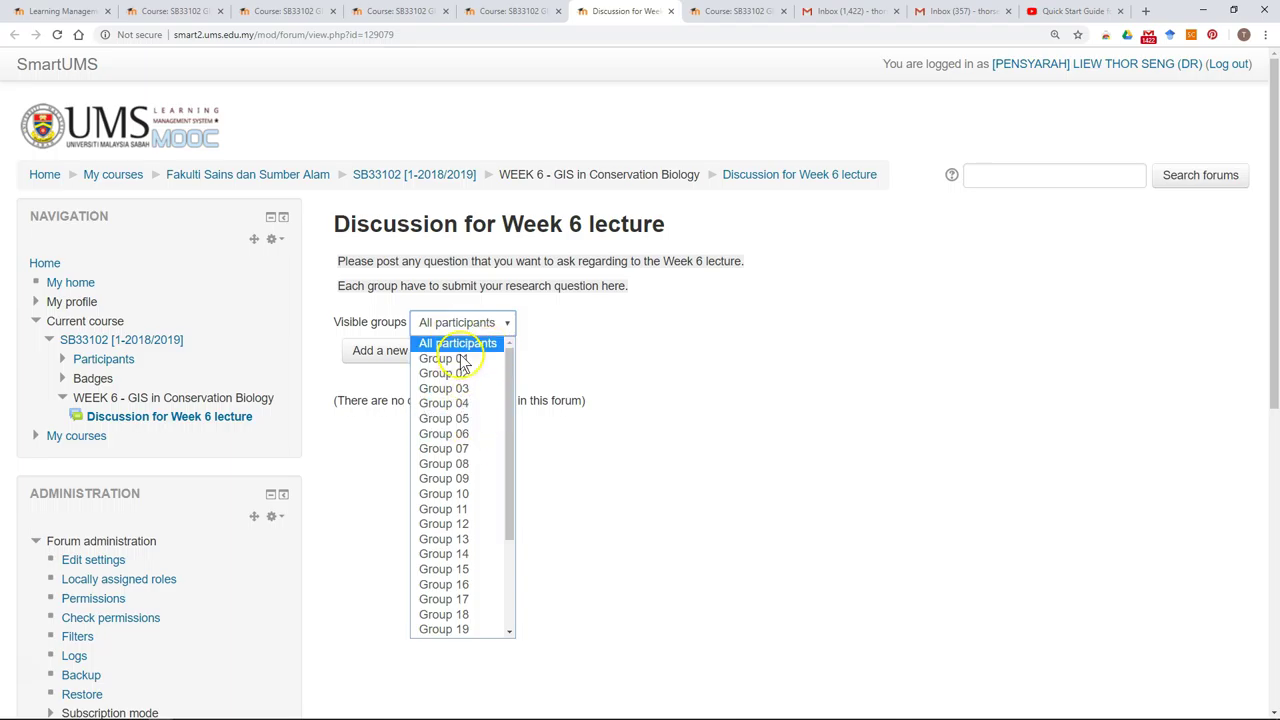
pyautogui.click(457, 343)
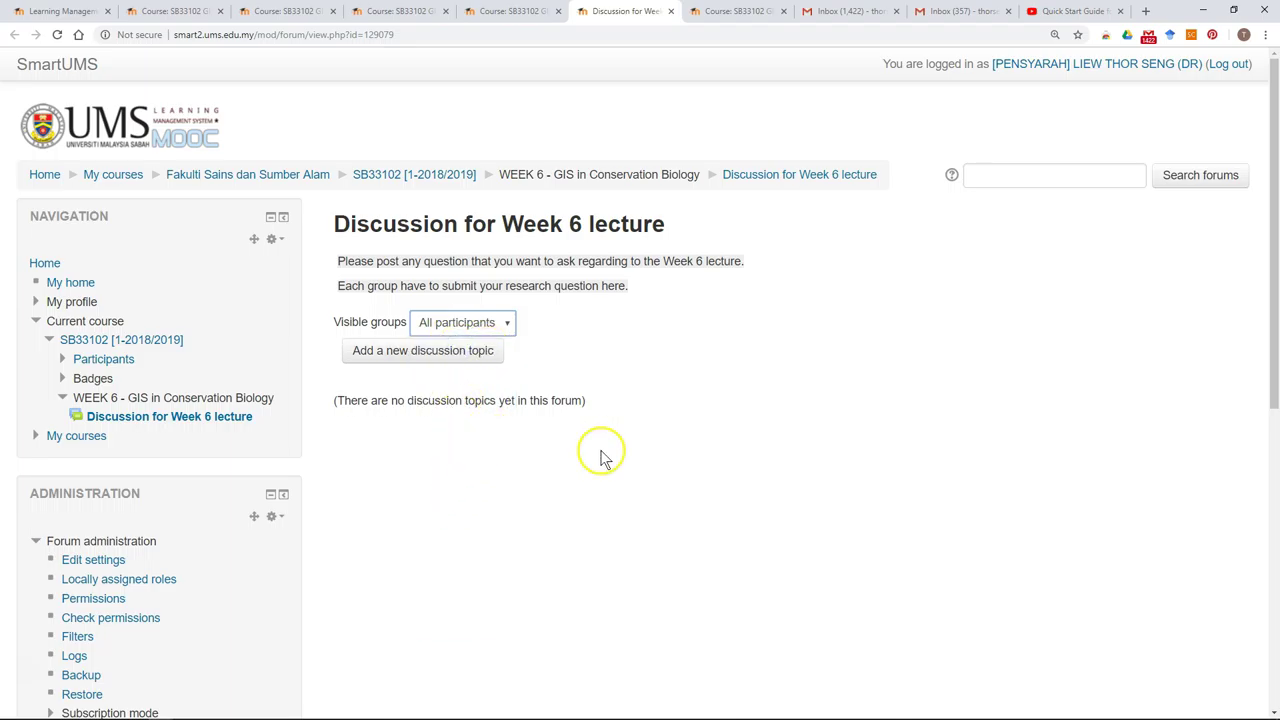
pyautogui.click(504, 327)
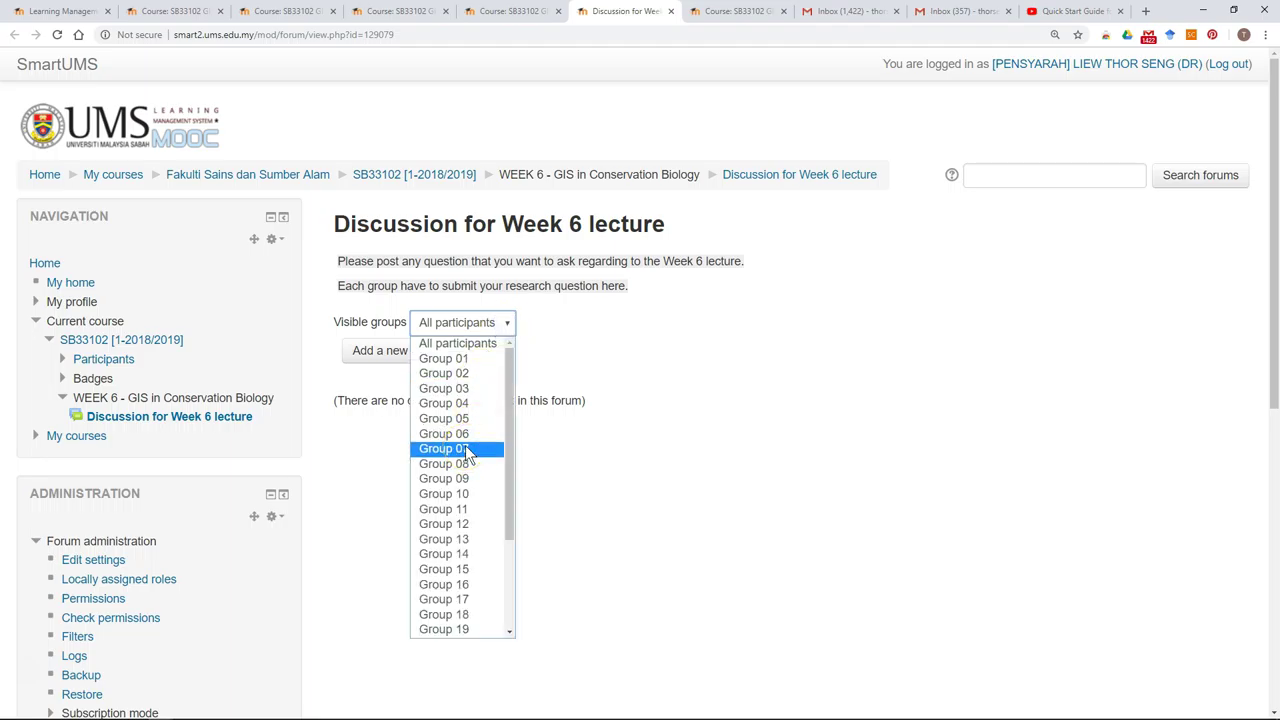
pyautogui.click(468, 451)
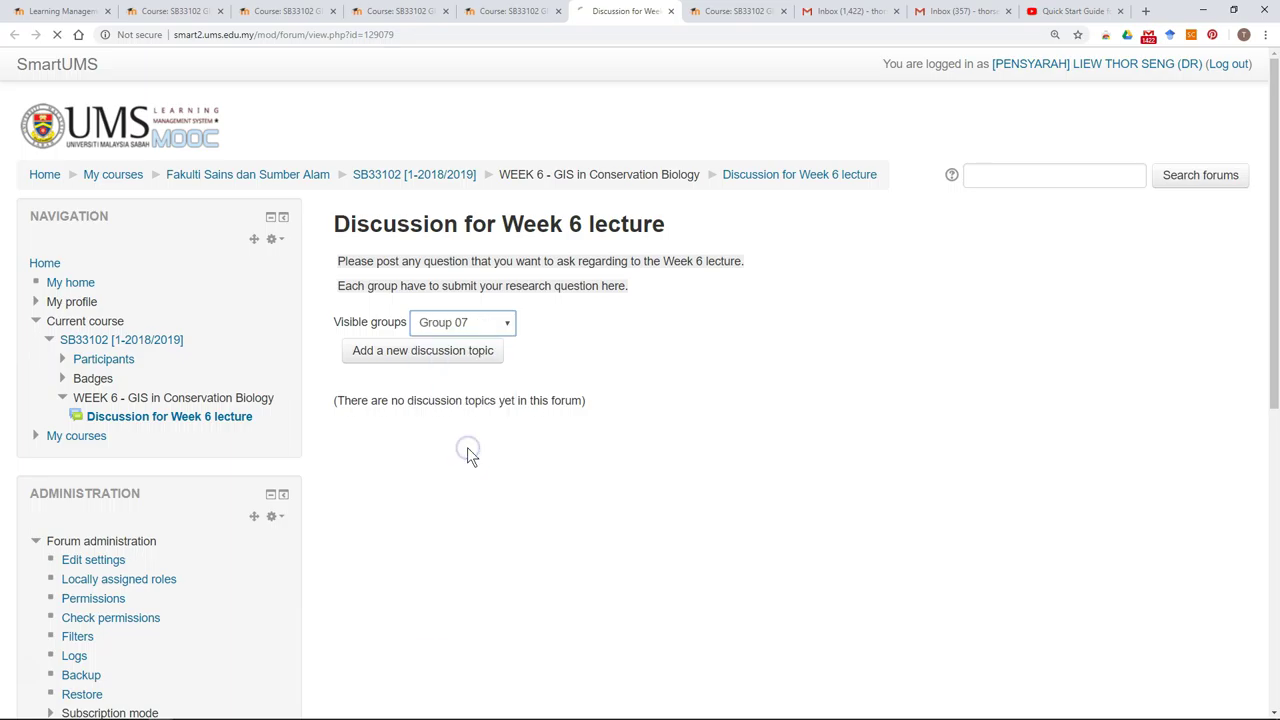
pyautogui.click(494, 328)
pyautogui.click(491, 325)
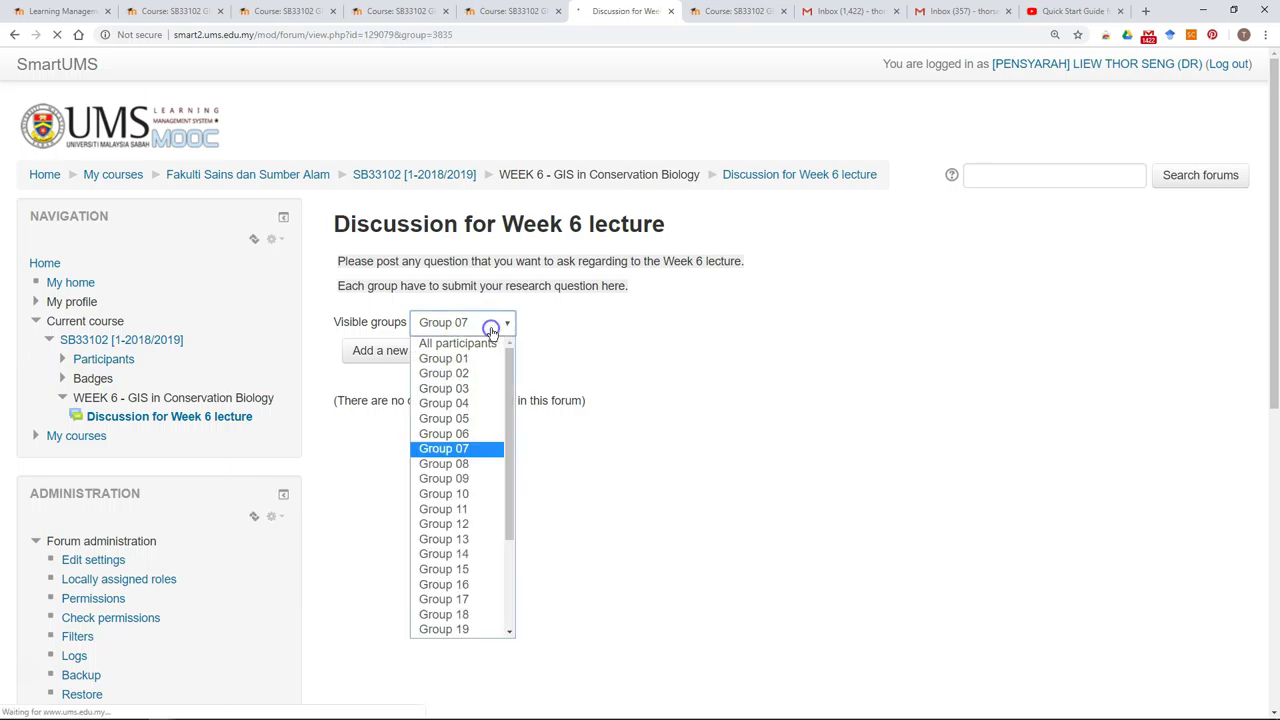
pyautogui.click(484, 343)
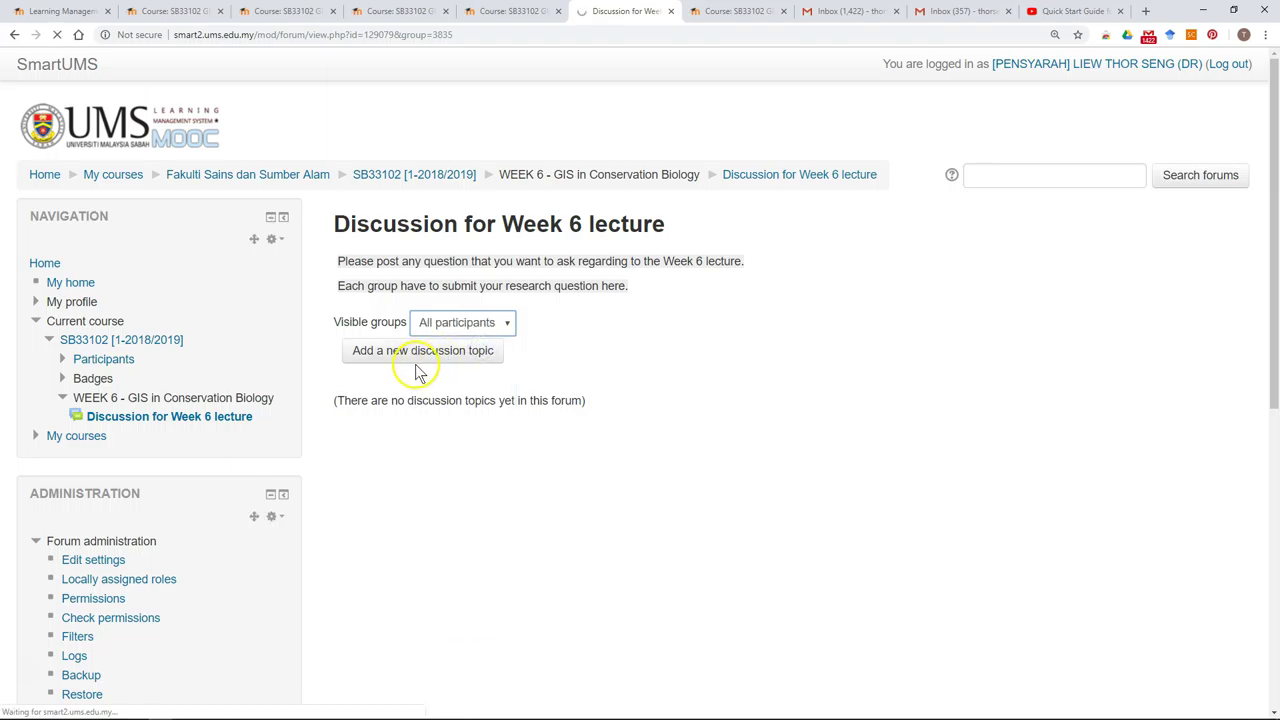
# Step: Start a new topic with subject 'Research question' and the pasted message
pyautogui.click(473, 362)
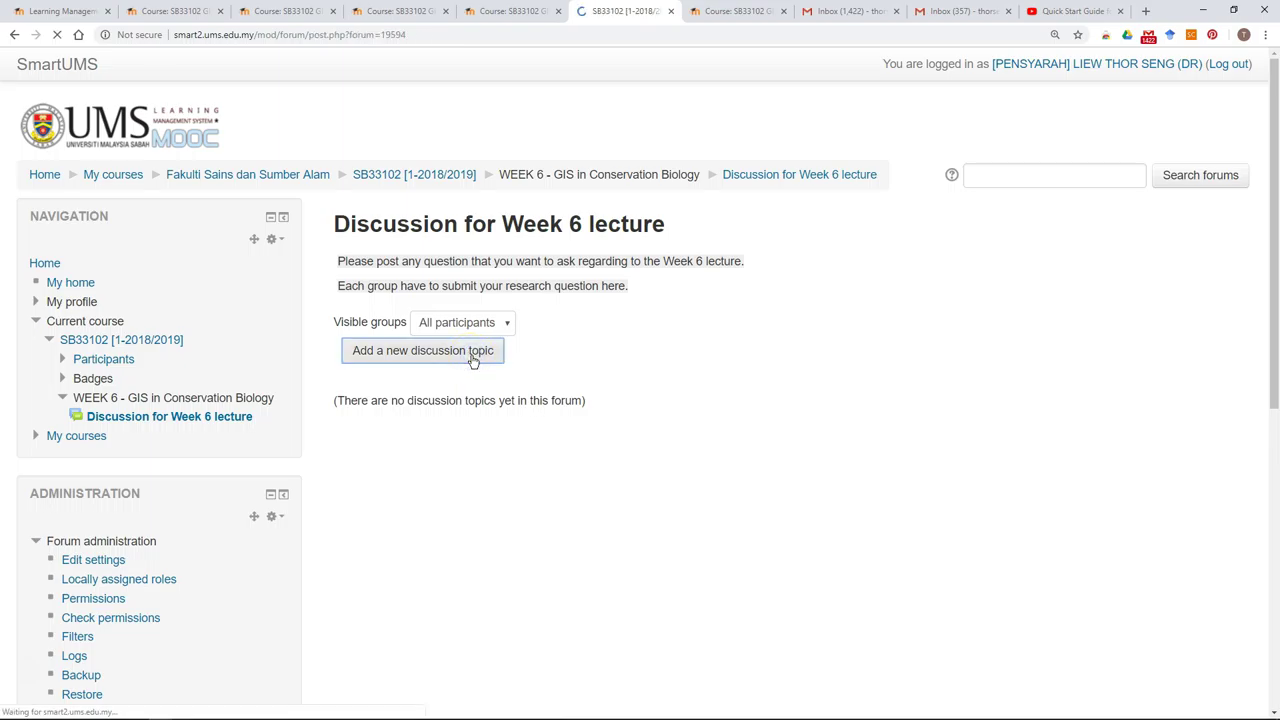
pyautogui.click(595, 373)
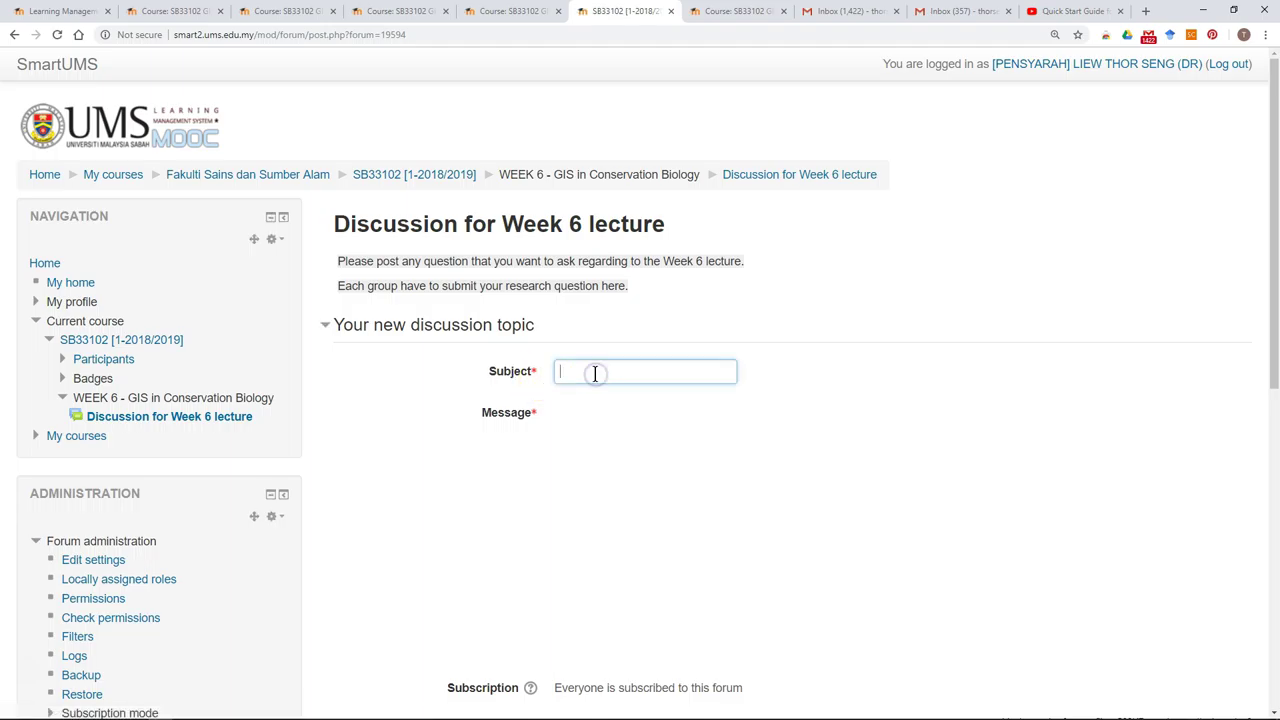
pyautogui.write('v')
pyautogui.press('BackSpace')
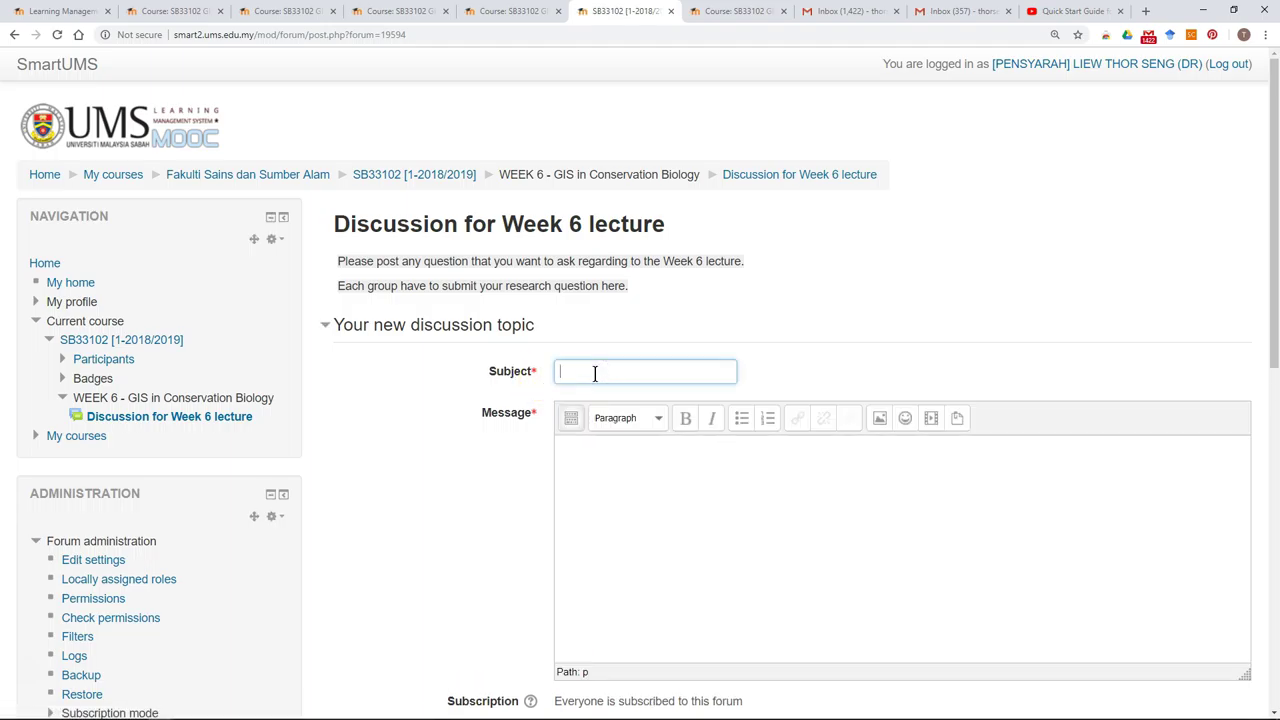
pyautogui.click(569, 462)
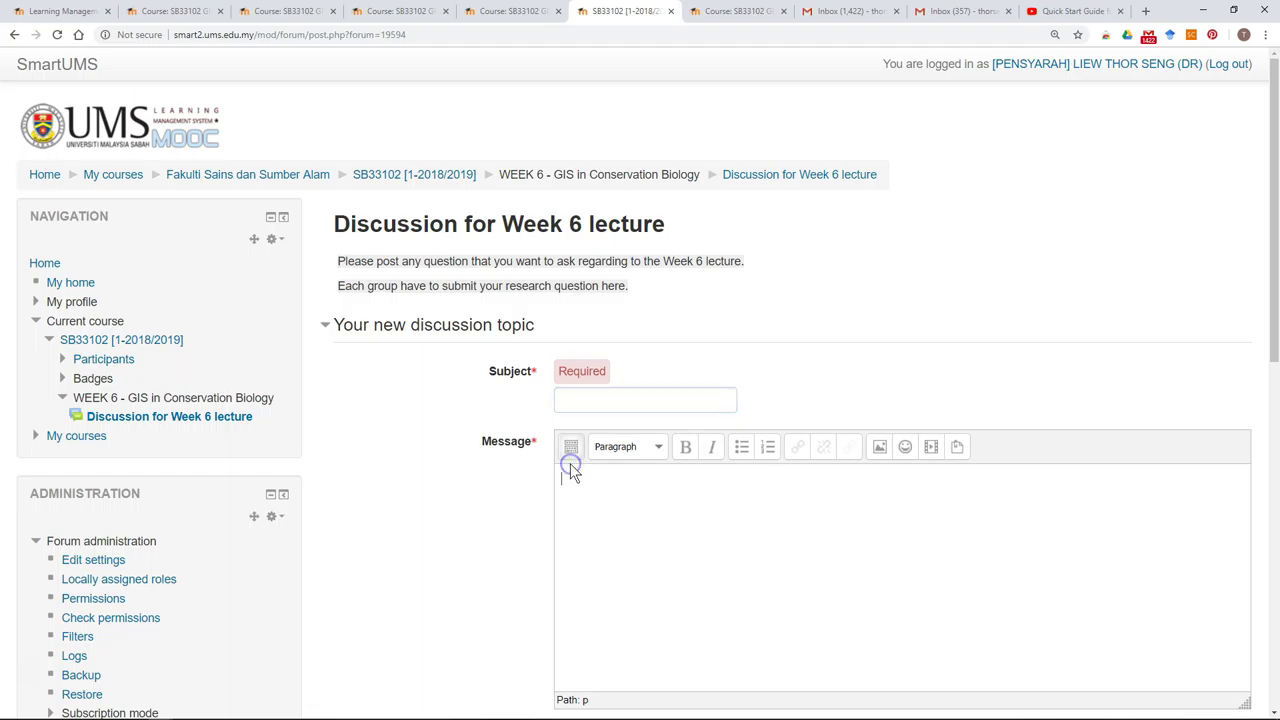
pyautogui.write('Each group have to submit your research question here.')
pyautogui.click(614, 400)
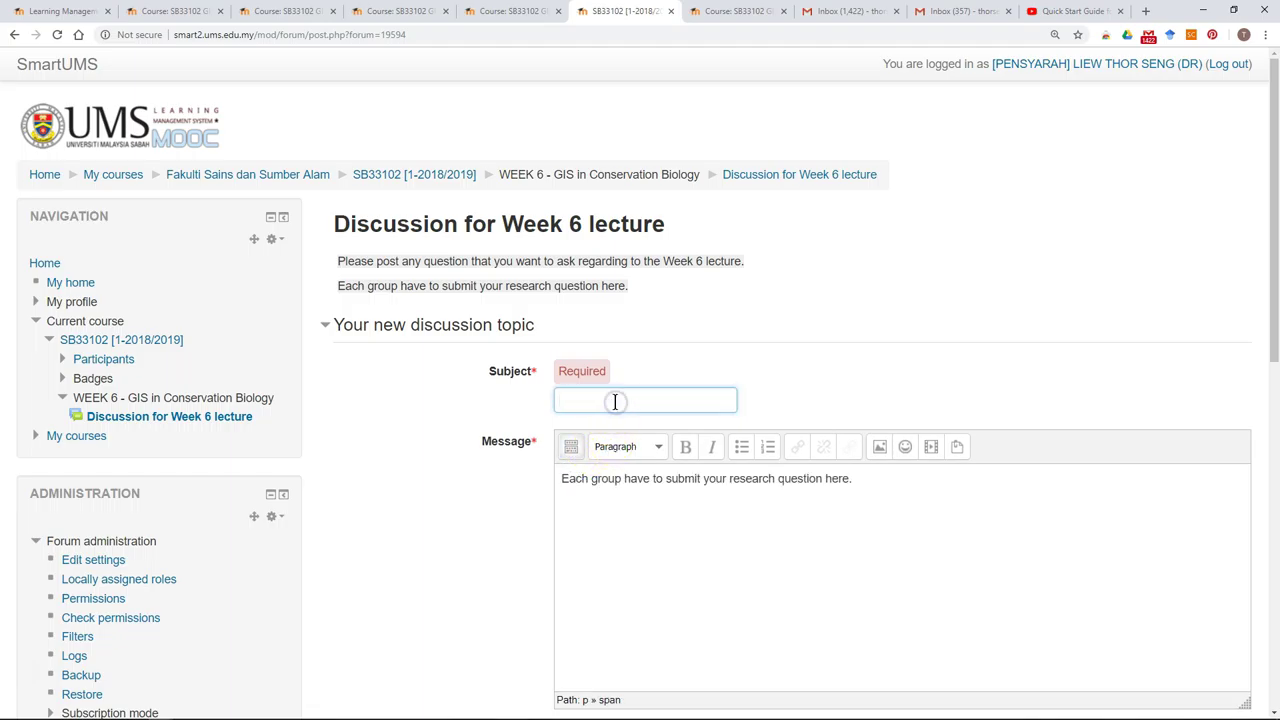
pyautogui.write('Research question')
# Step: Tick Mail now and post the topic to All participants
pyautogui.scroll(-2, 596, 436)
pyautogui.scroll(-2, 596, 436)
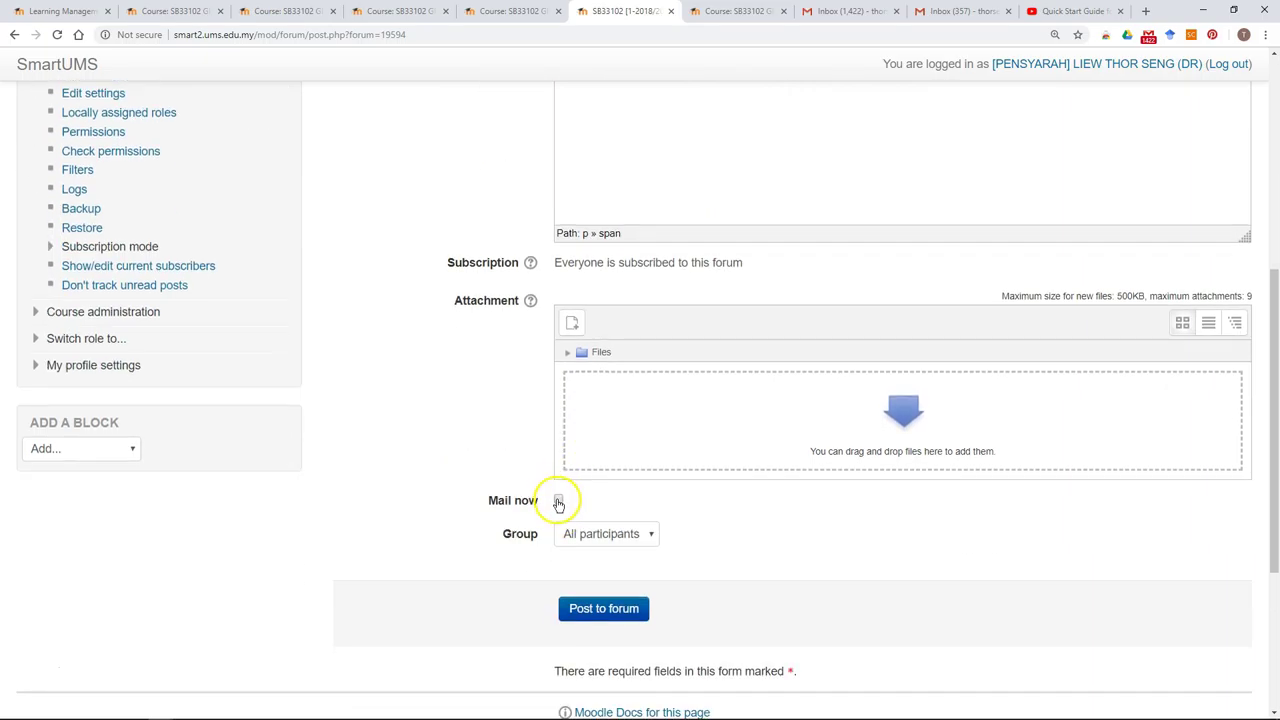
pyautogui.click(557, 501)
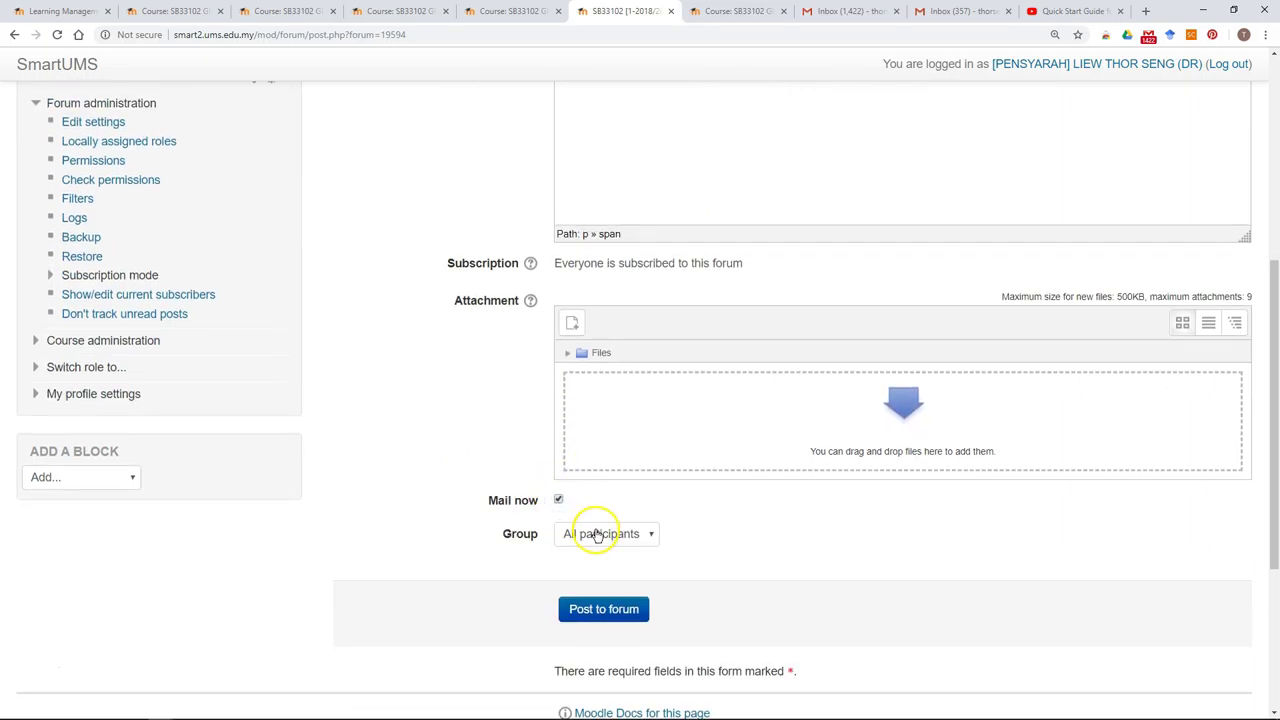
pyautogui.click(606, 611)
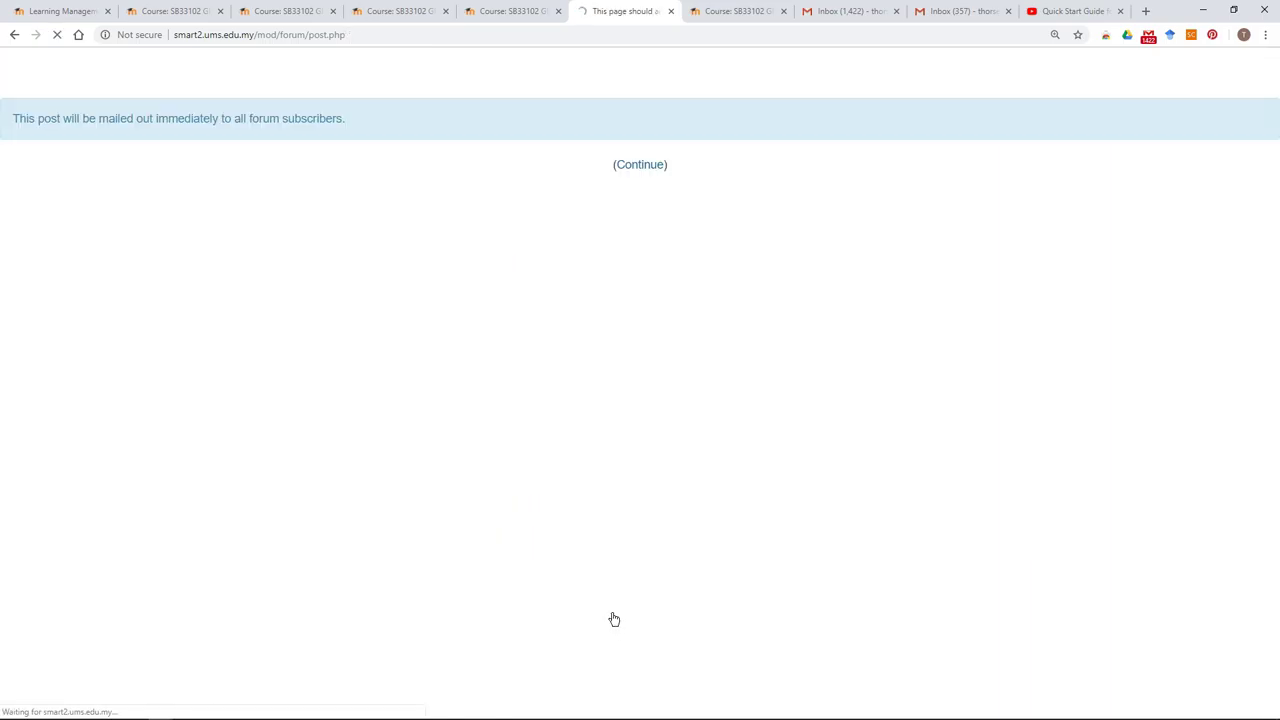
# Step: Continue past the post confirmation and open the Research question discussion
pyautogui.click(614, 621)
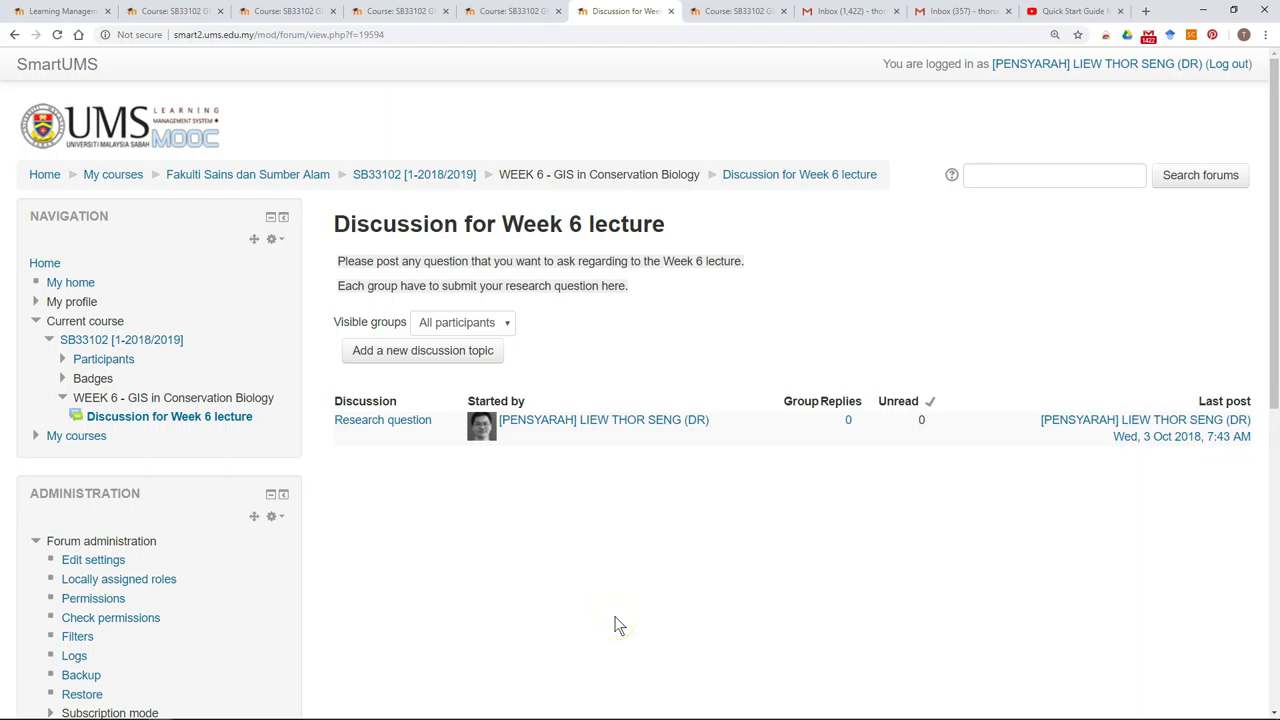
pyautogui.click(616, 620)
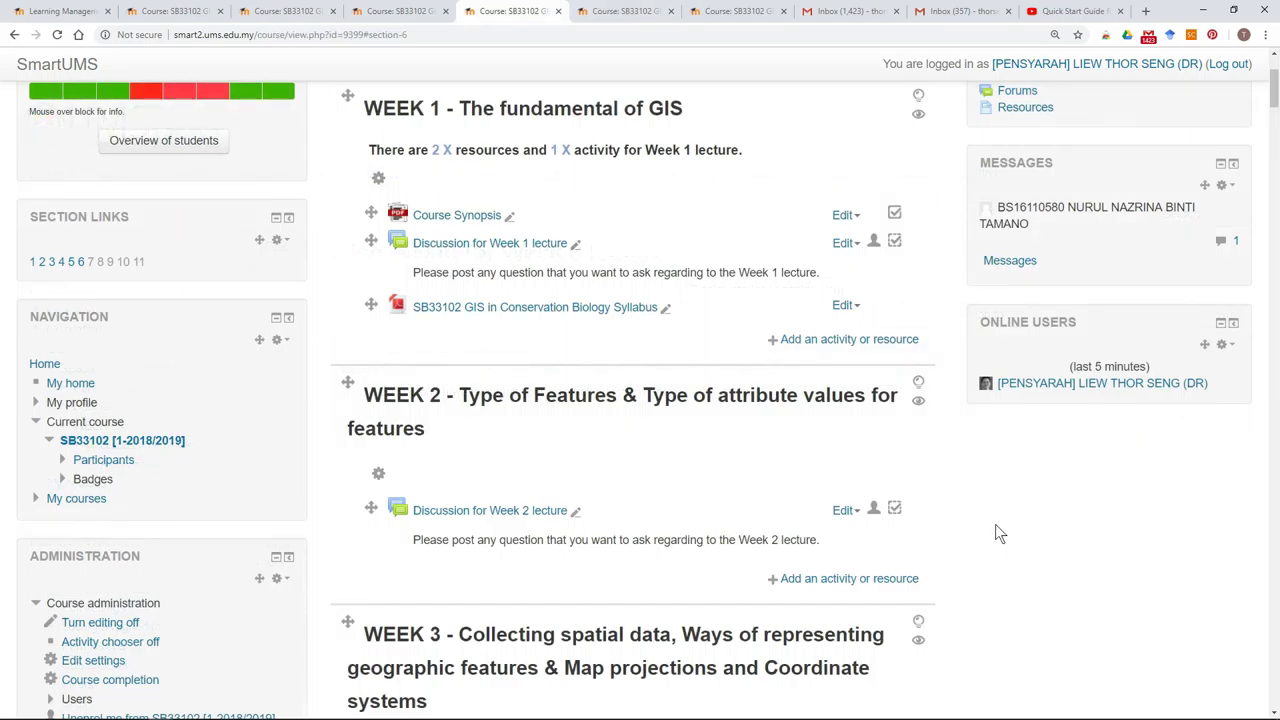
# Step: Scroll down the course page to the Week 6 'Discussion for Week 6 lecture' forum
pyautogui.scroll(-1, 995, 526)
pyautogui.scroll(-1, 995, 526)
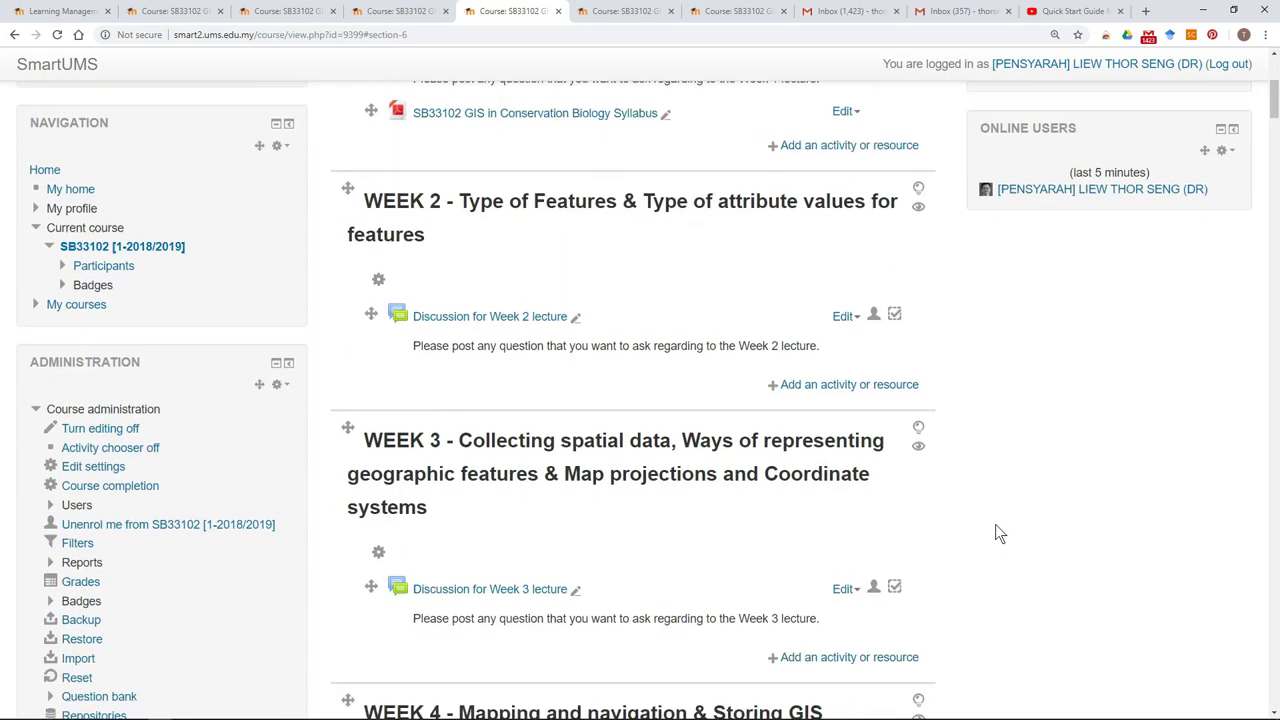
pyautogui.scroll(-1, 995, 526)
pyautogui.scroll(-1, 995, 526)
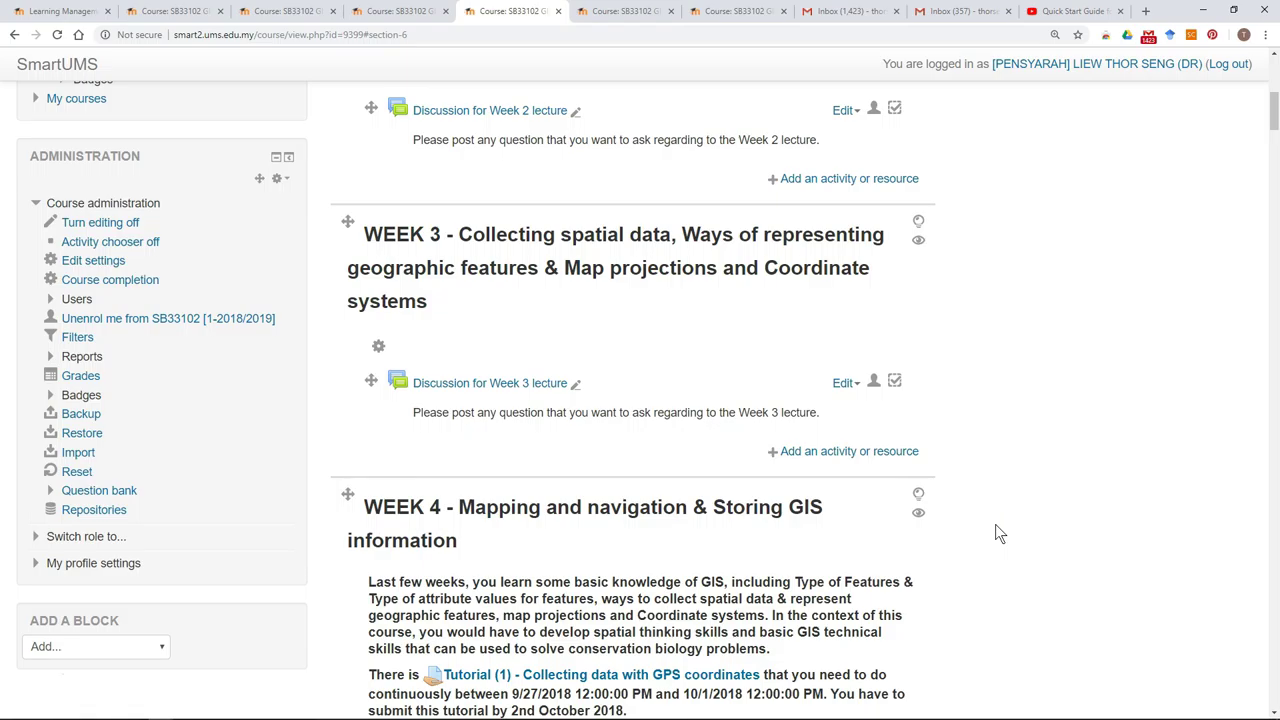
pyautogui.scroll(-1, 996, 526)
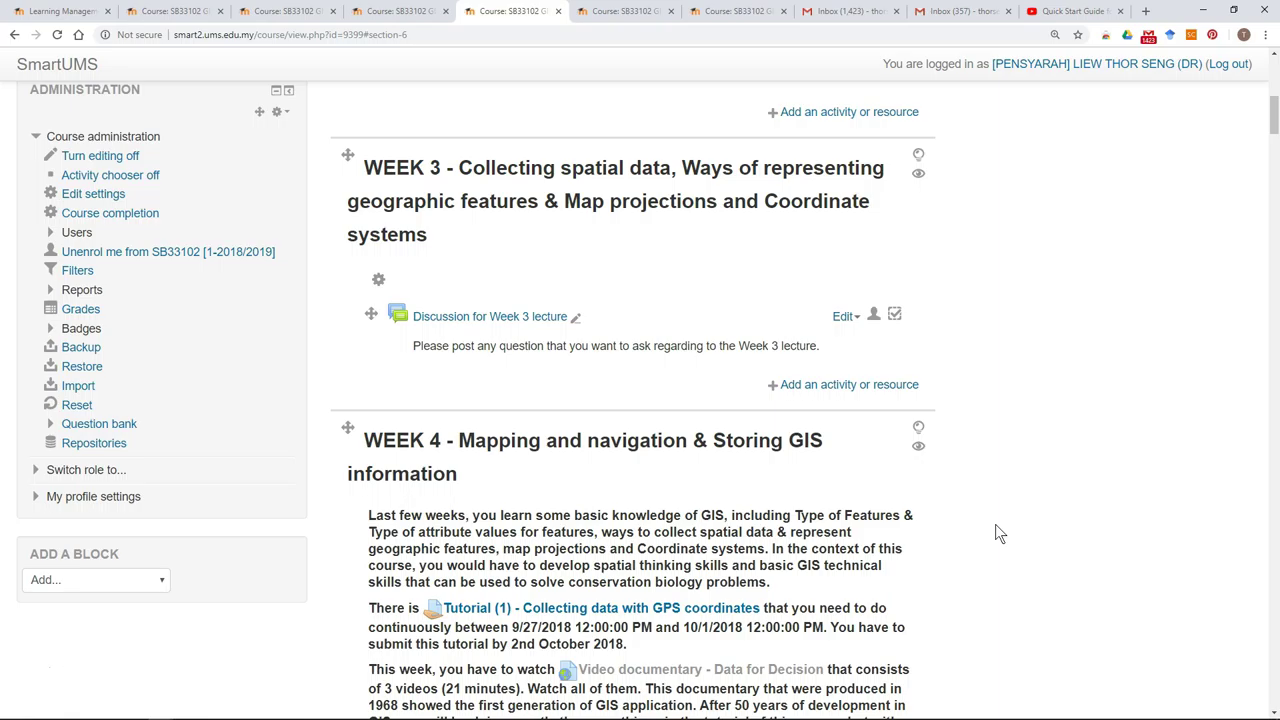
pyautogui.scroll(-3, 995, 524)
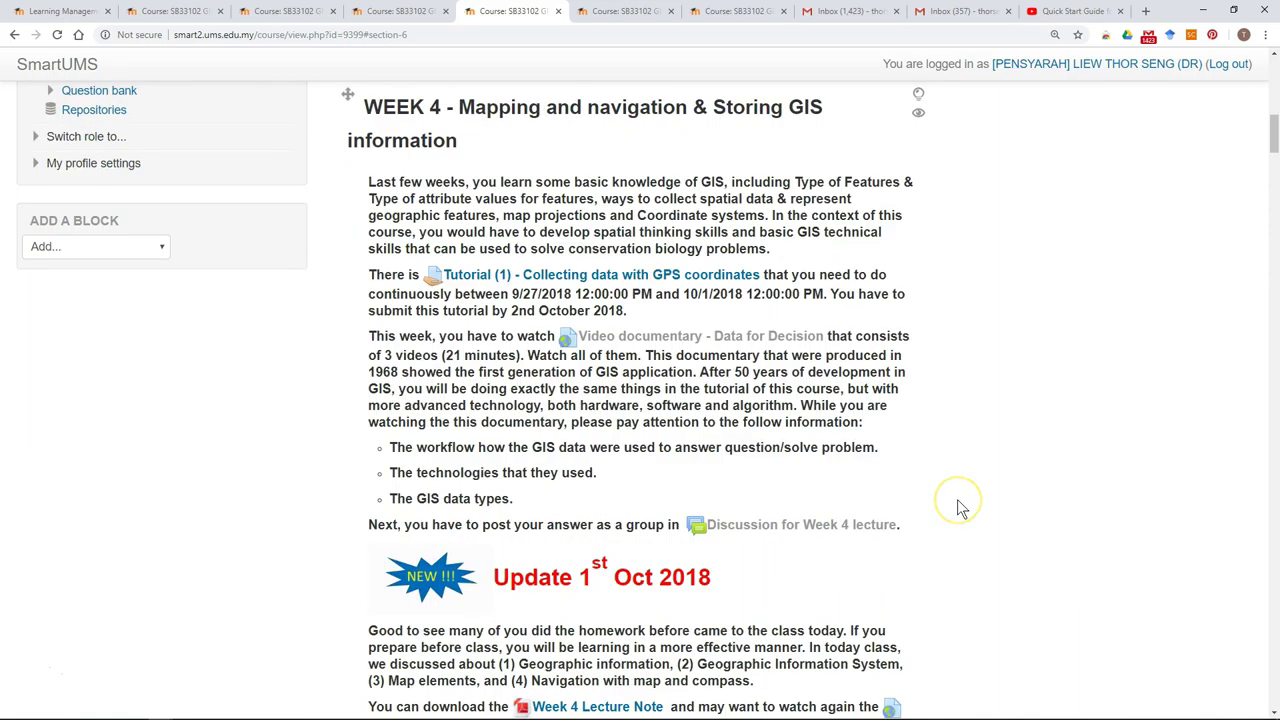
pyautogui.scroll(-1, 957, 509)
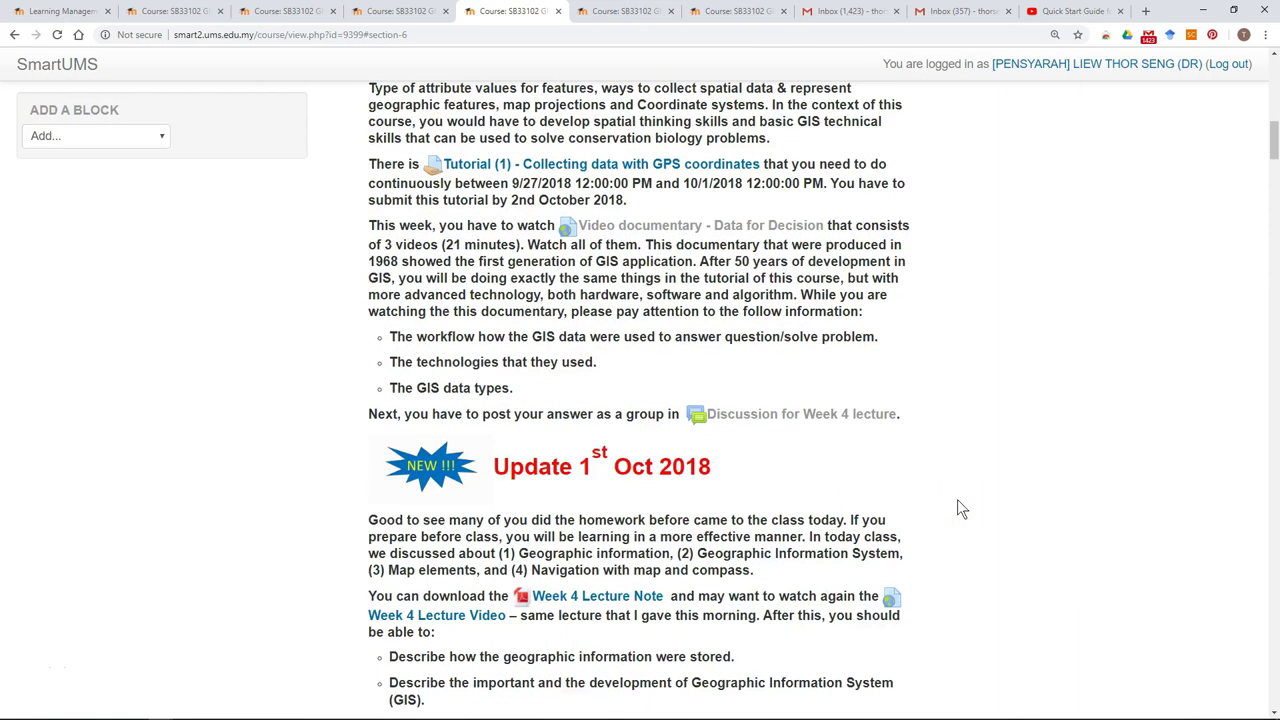
pyautogui.scroll(-4, 957, 509)
pyautogui.scroll(-4, 957, 509)
pyautogui.scroll(-4, 957, 509)
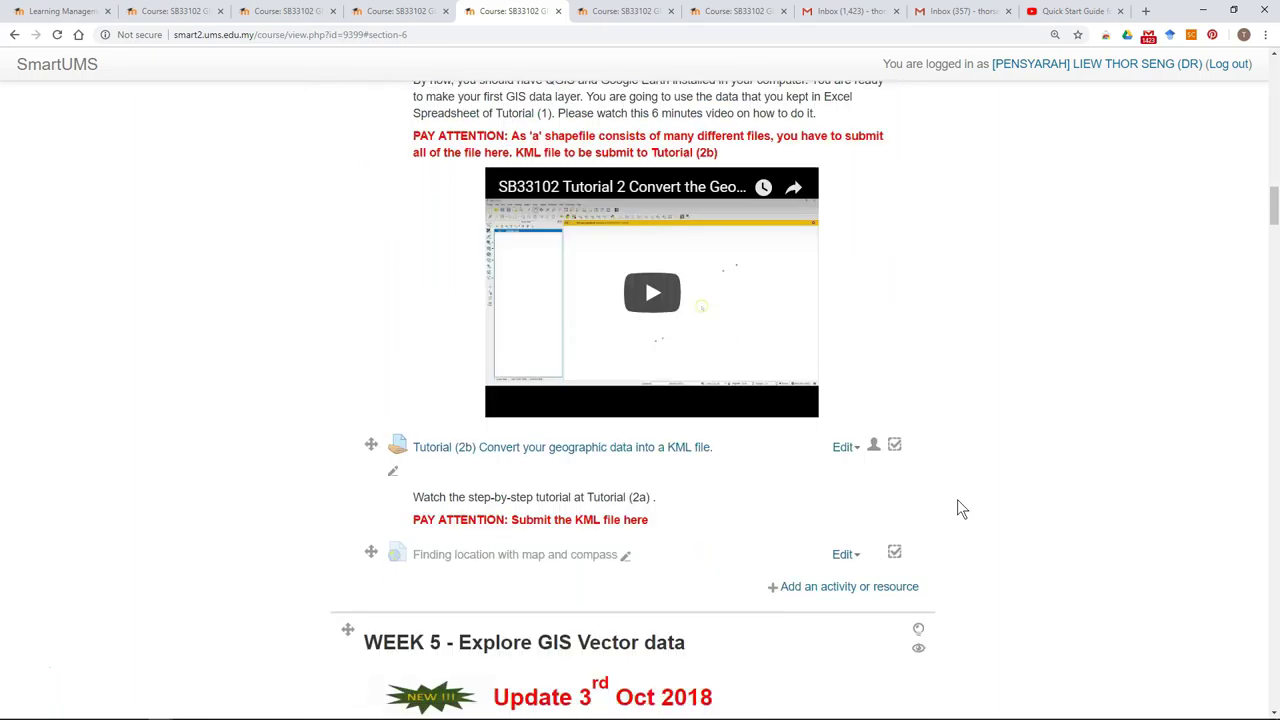
pyautogui.scroll(-4, 957, 509)
pyautogui.scroll(-1, 957, 509)
pyautogui.scroll(-3, 957, 509)
pyautogui.scroll(-2, 957, 509)
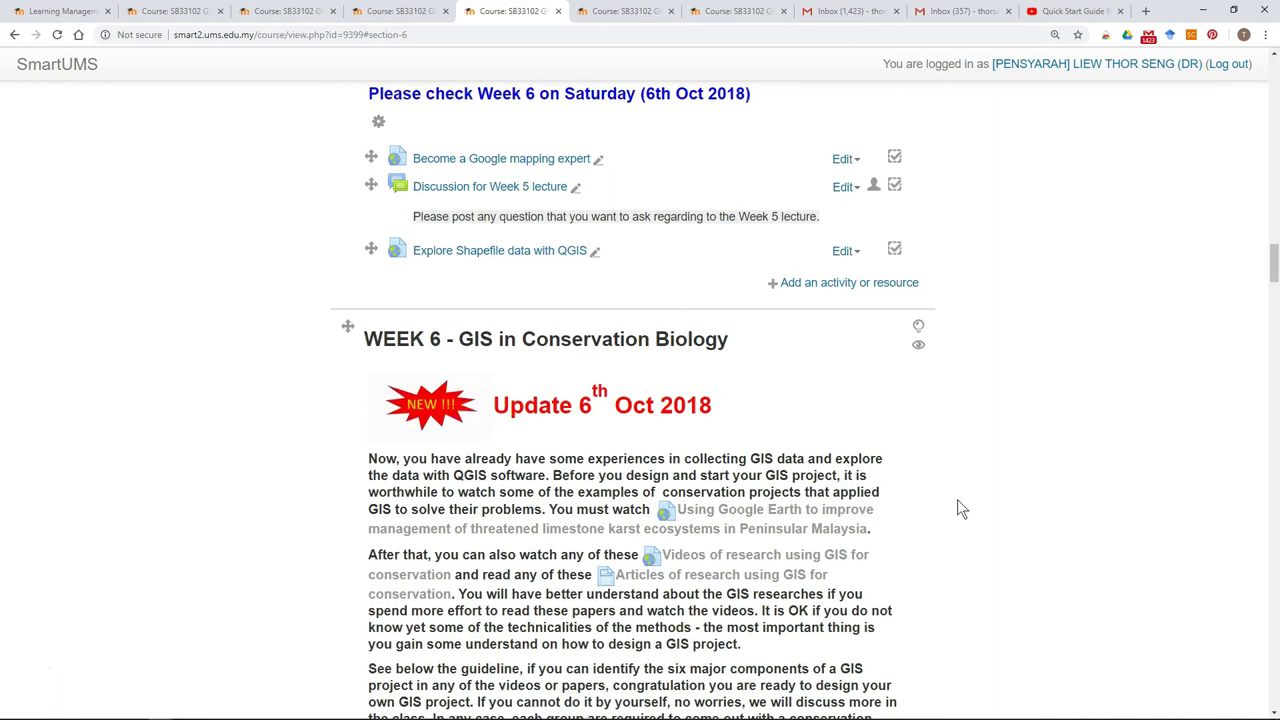
pyautogui.scroll(-1, 957, 509)
pyautogui.scroll(-2, 957, 509)
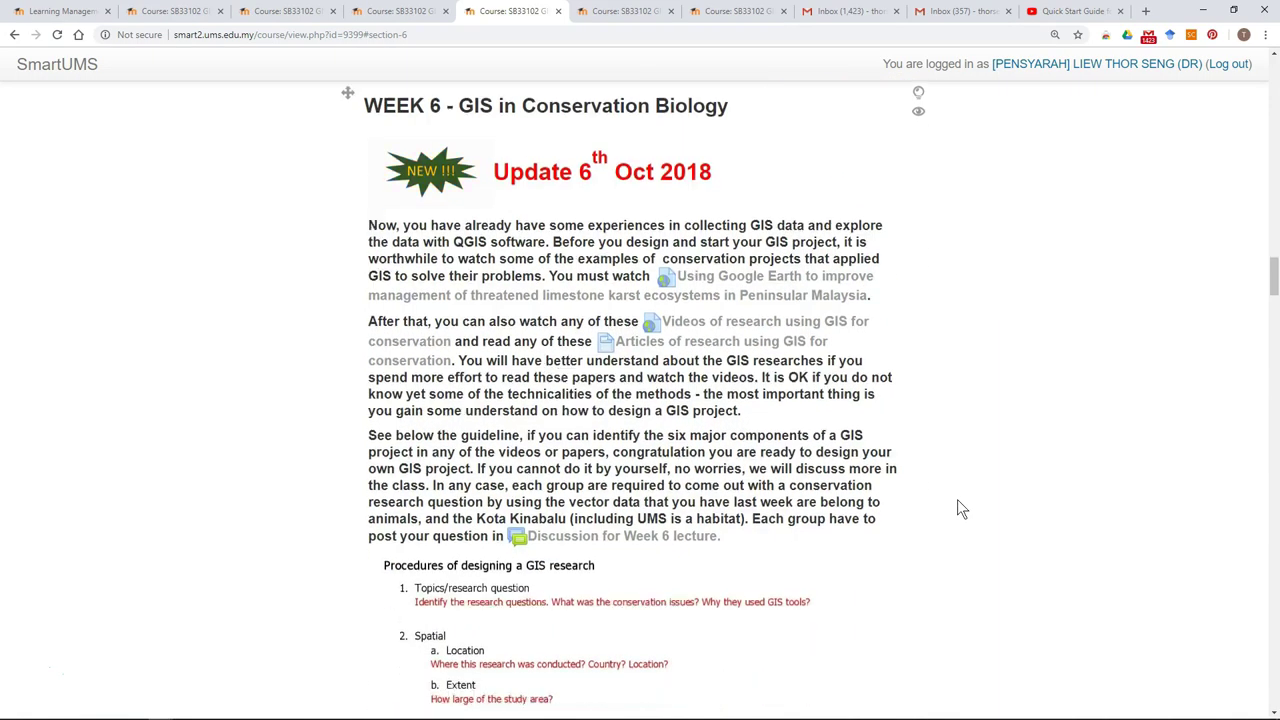
pyautogui.scroll(-2, 957, 509)
pyautogui.scroll(-1, 957, 509)
pyautogui.scroll(-3, 957, 509)
pyautogui.scroll(-1, 957, 509)
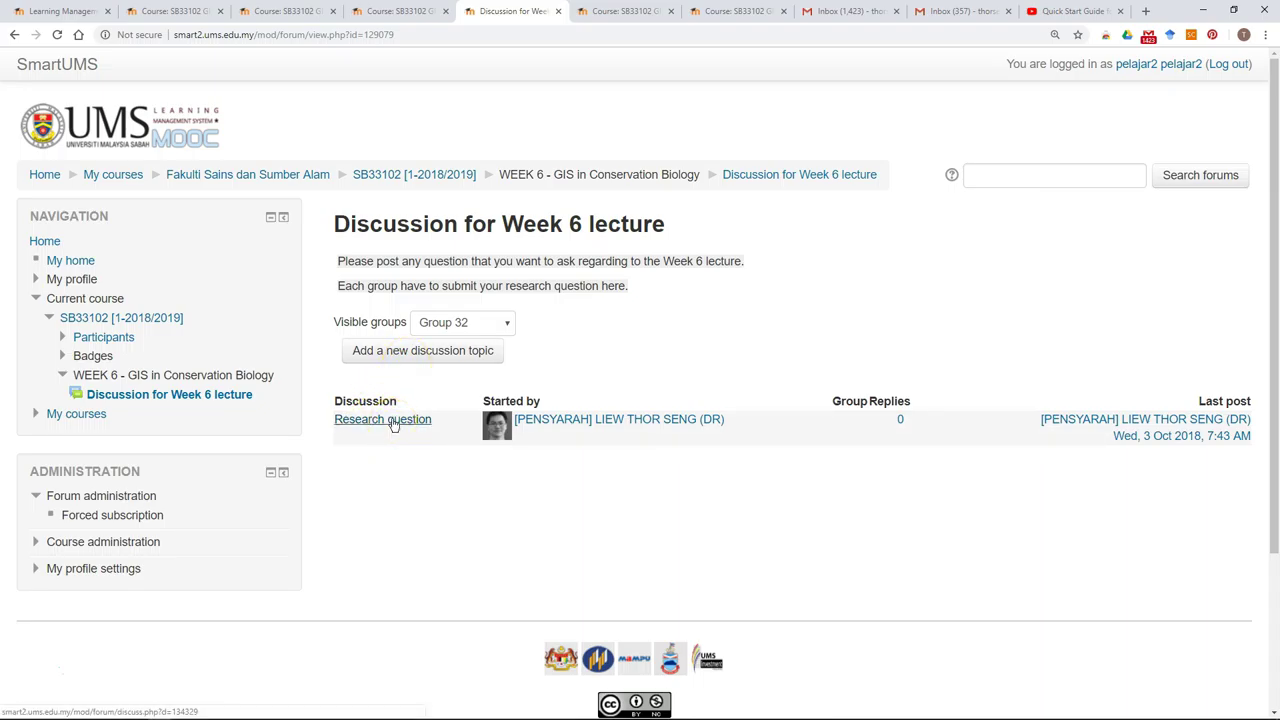
# Step: Post a Group 32 topic 'Group 132 question' with the message 'What is GIS?'
pyautogui.click(419, 352)
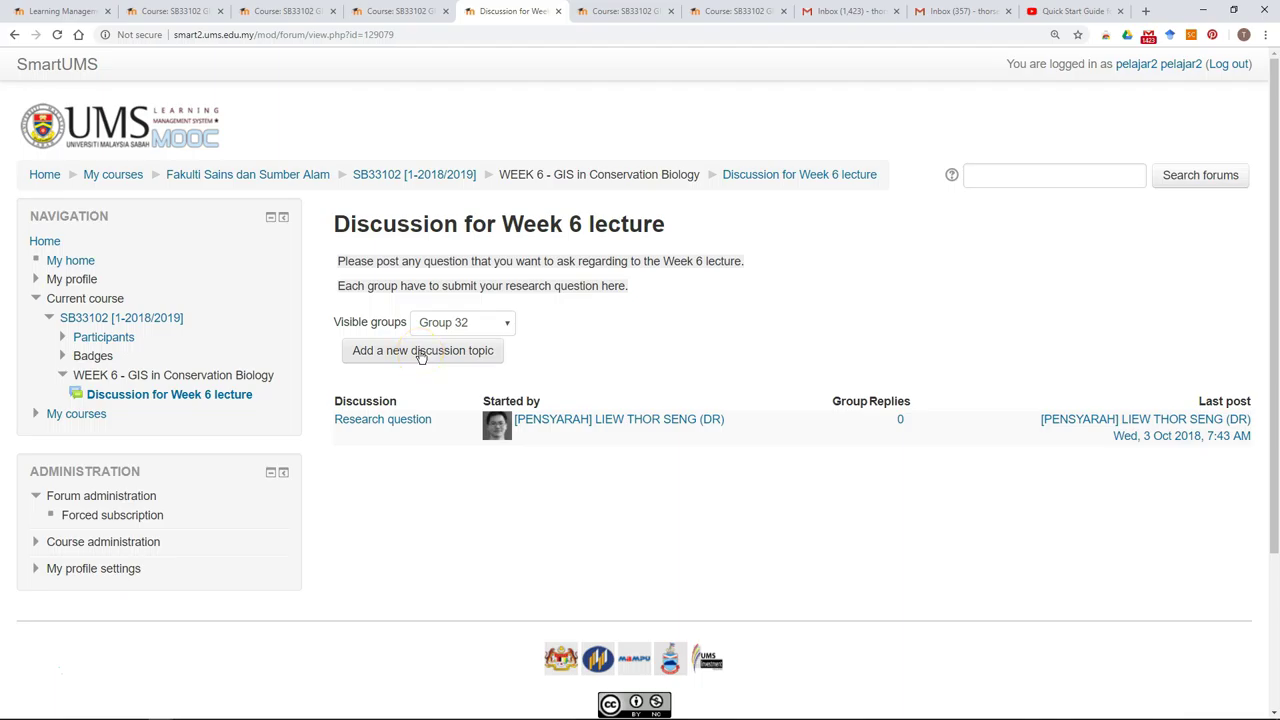
pyautogui.click(421, 352)
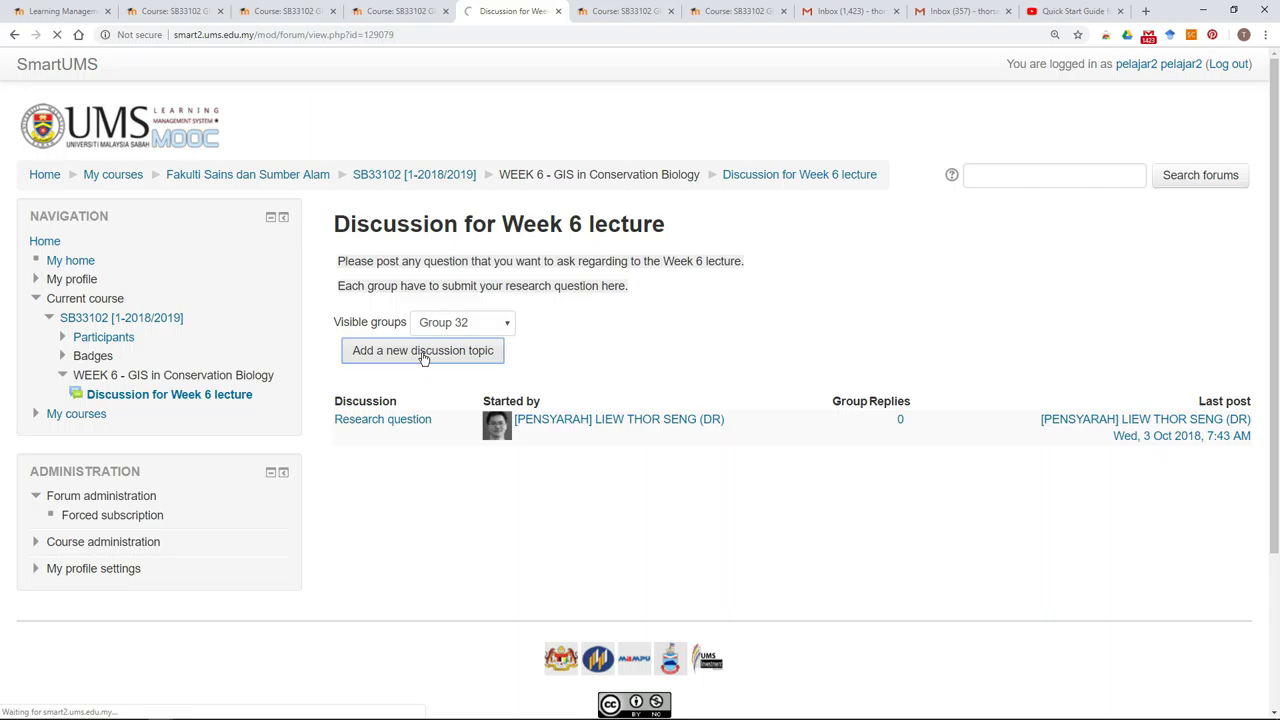
pyautogui.click(576, 375)
pyautogui.write('Group 32 question')
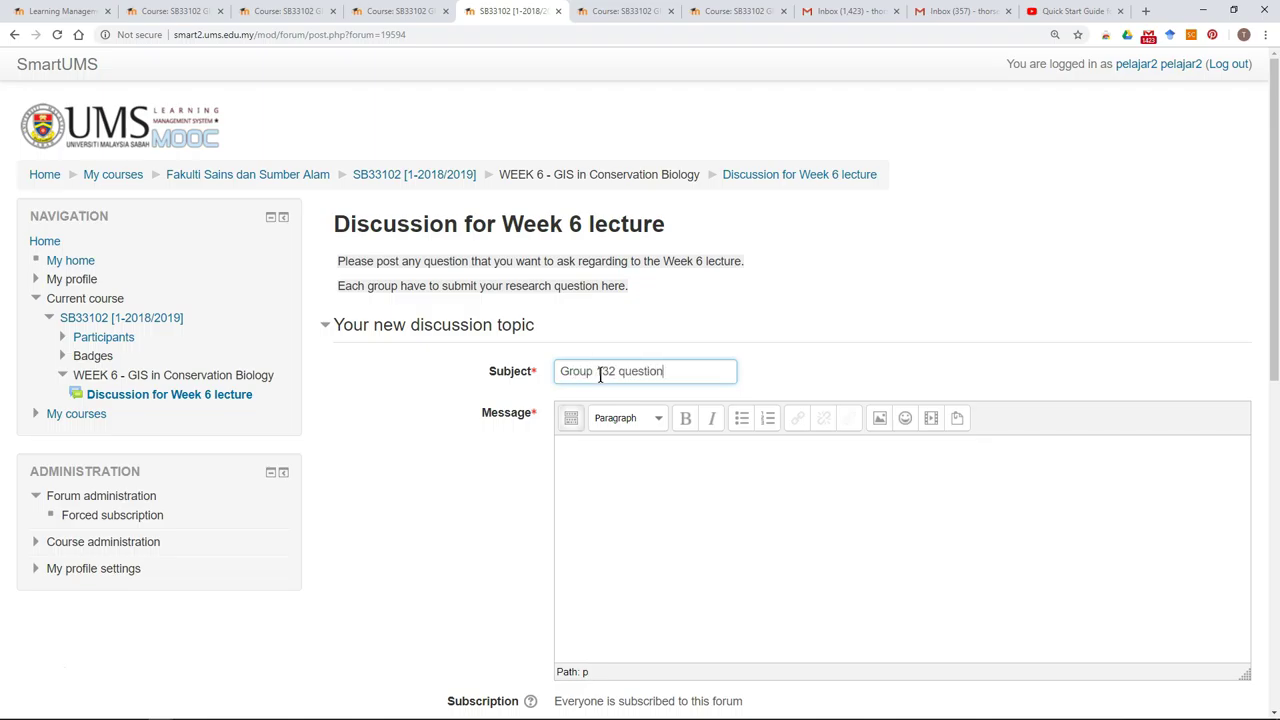
pyautogui.click(605, 449)
pyautogui.write('What is GI')
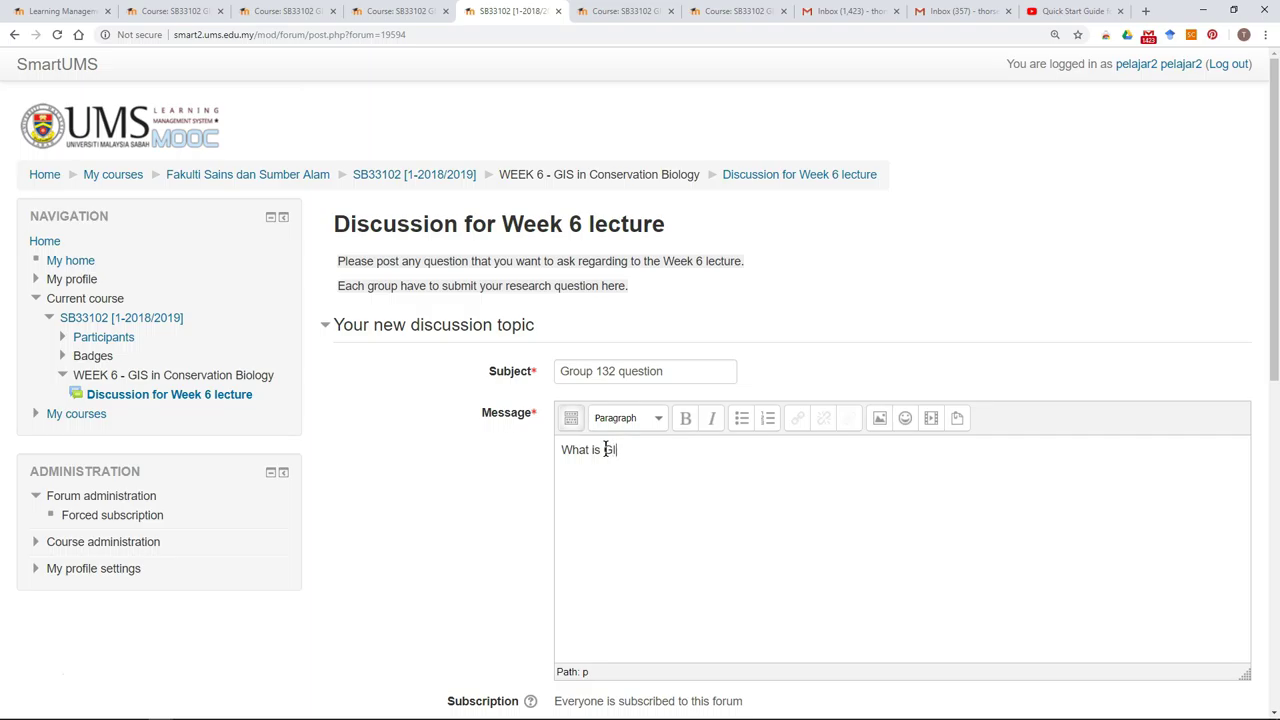
pyautogui.scroll(-5, 615, 449)
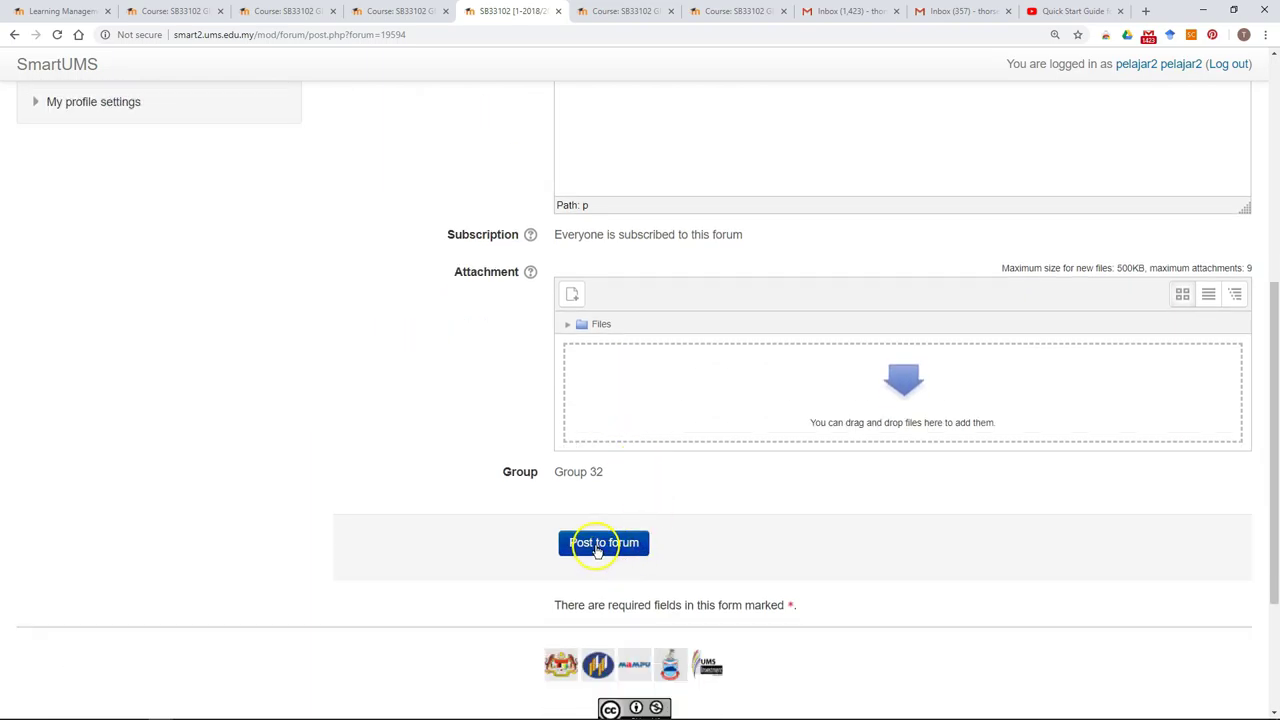
pyautogui.scroll(3, 610, 486)
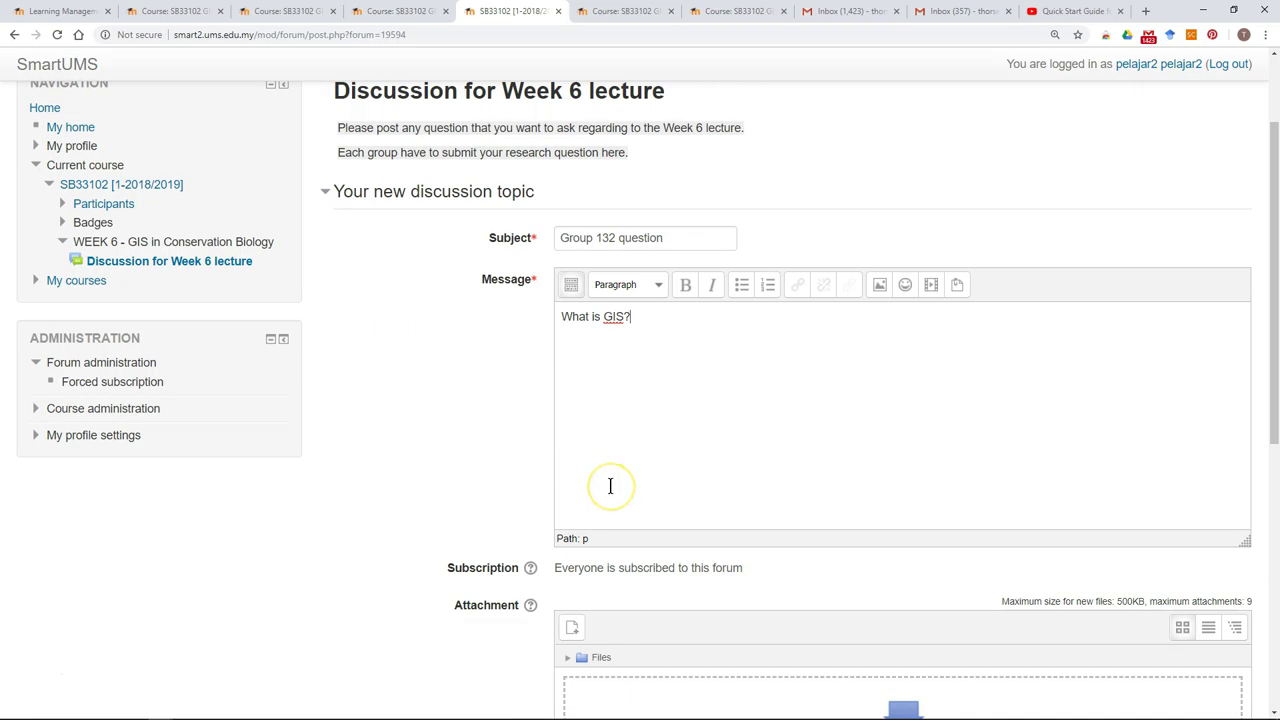
pyautogui.scroll(-4, 610, 486)
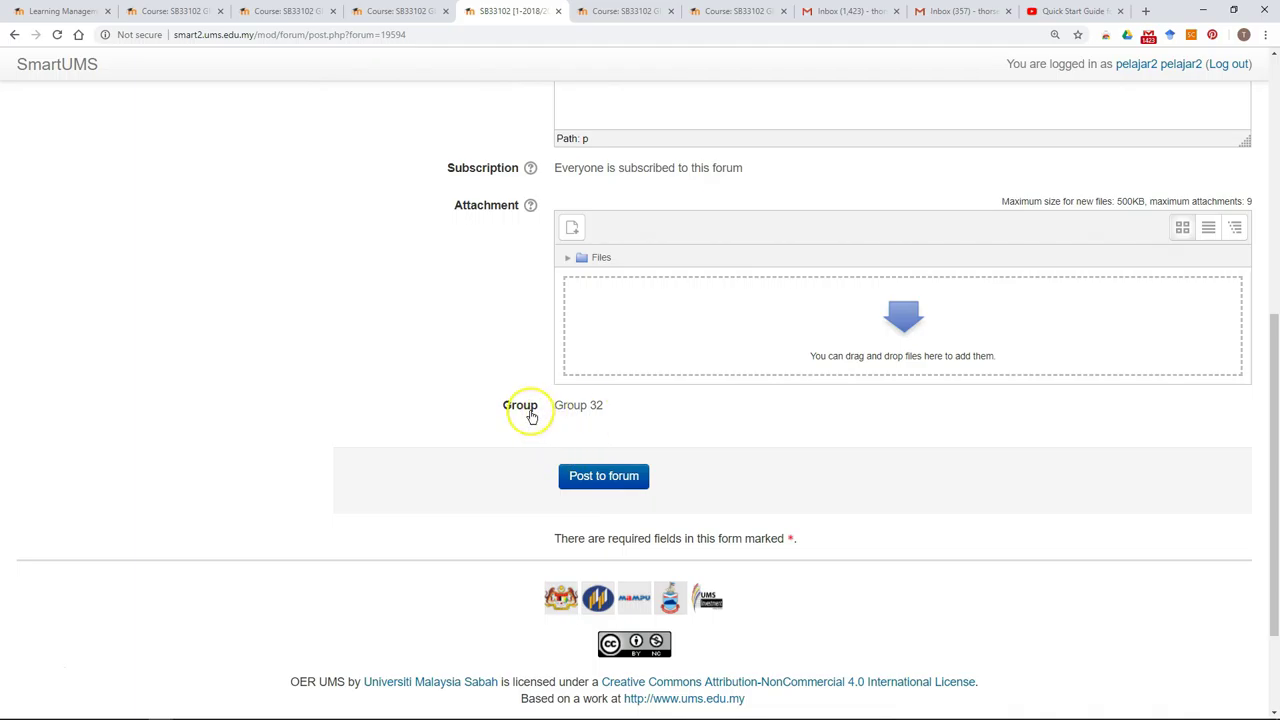
pyautogui.click(619, 477)
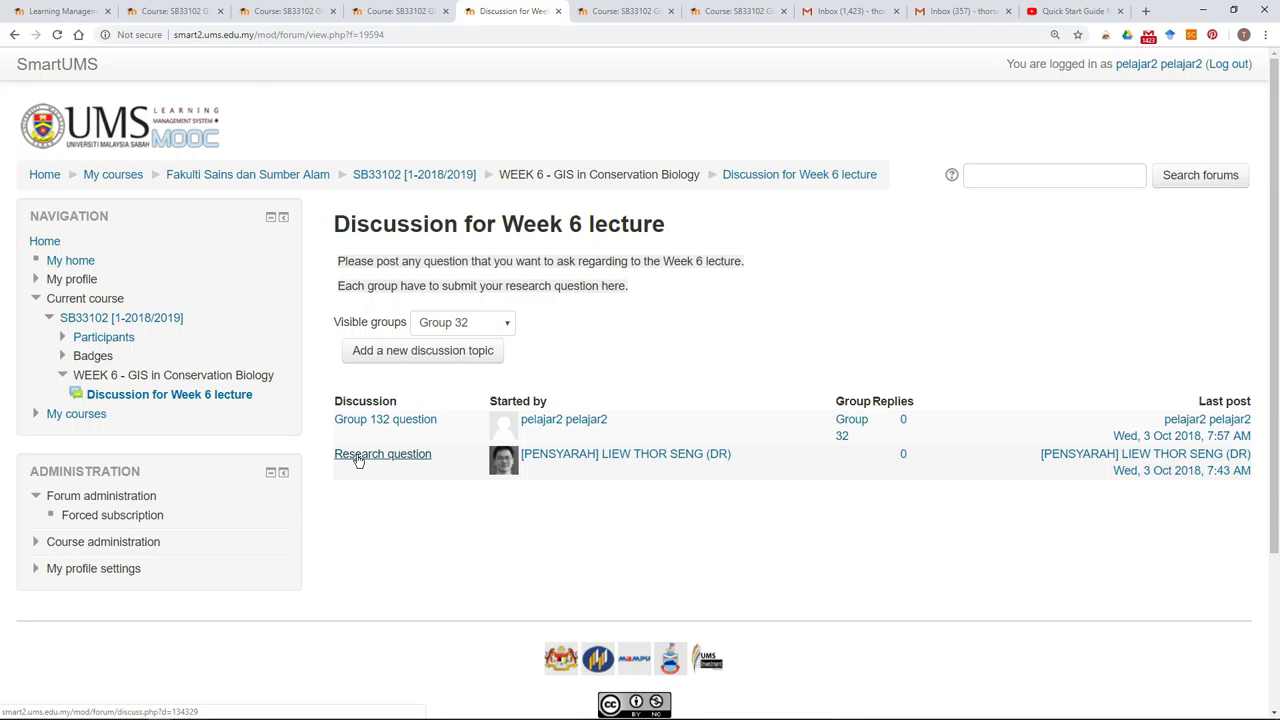
# Step: Reply to the Research question topic, beginning the message 'write somet'
pyautogui.click(358, 459)
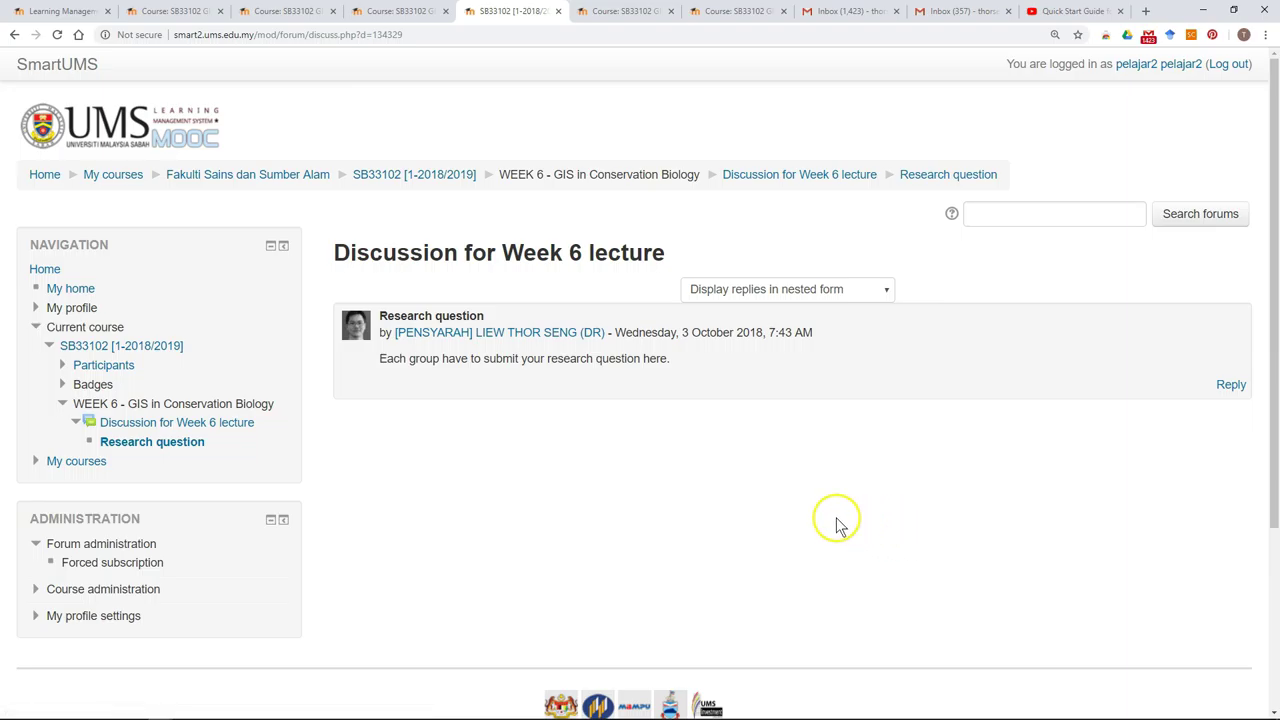
pyautogui.click(1231, 387)
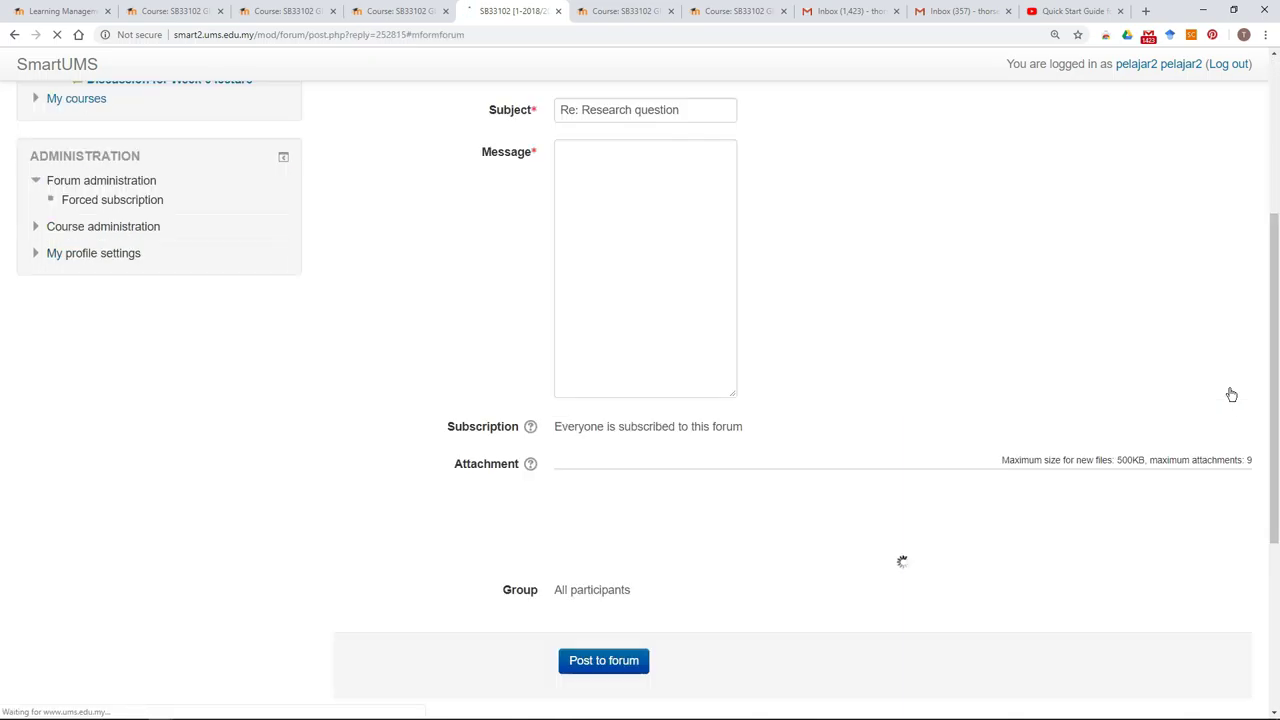
pyautogui.click(656, 177)
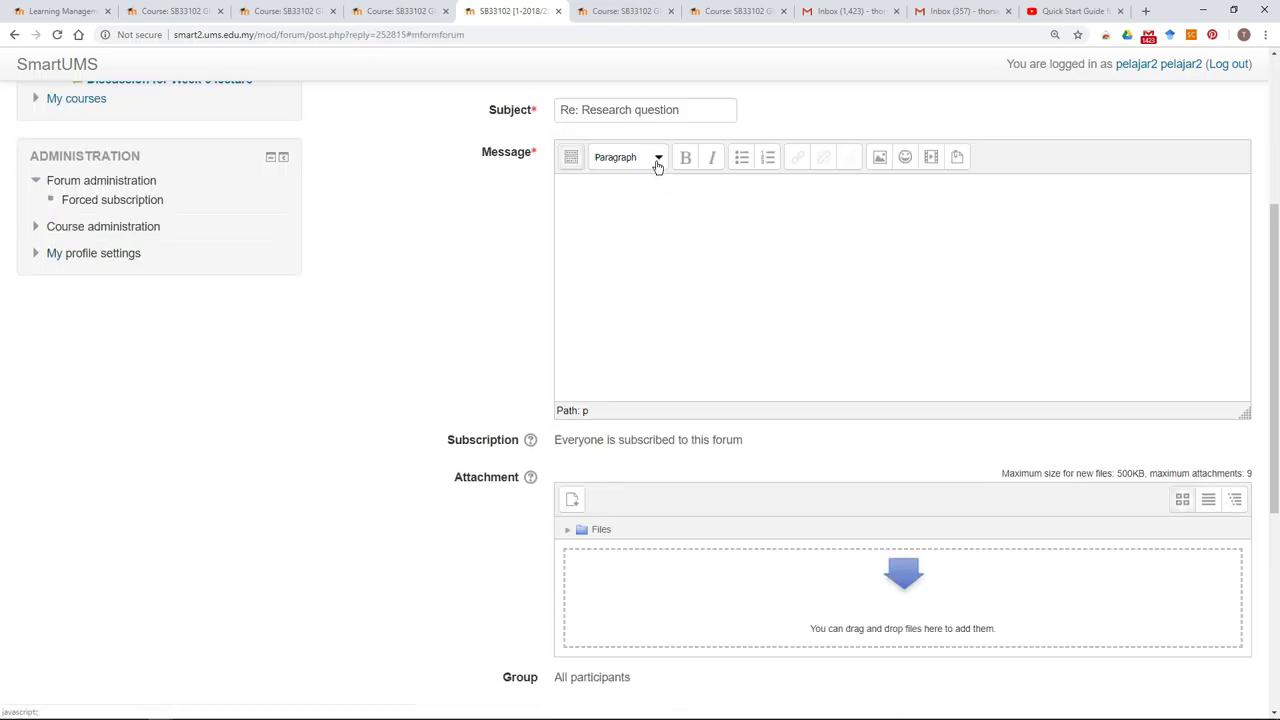
pyautogui.scroll(-4, 654, 168)
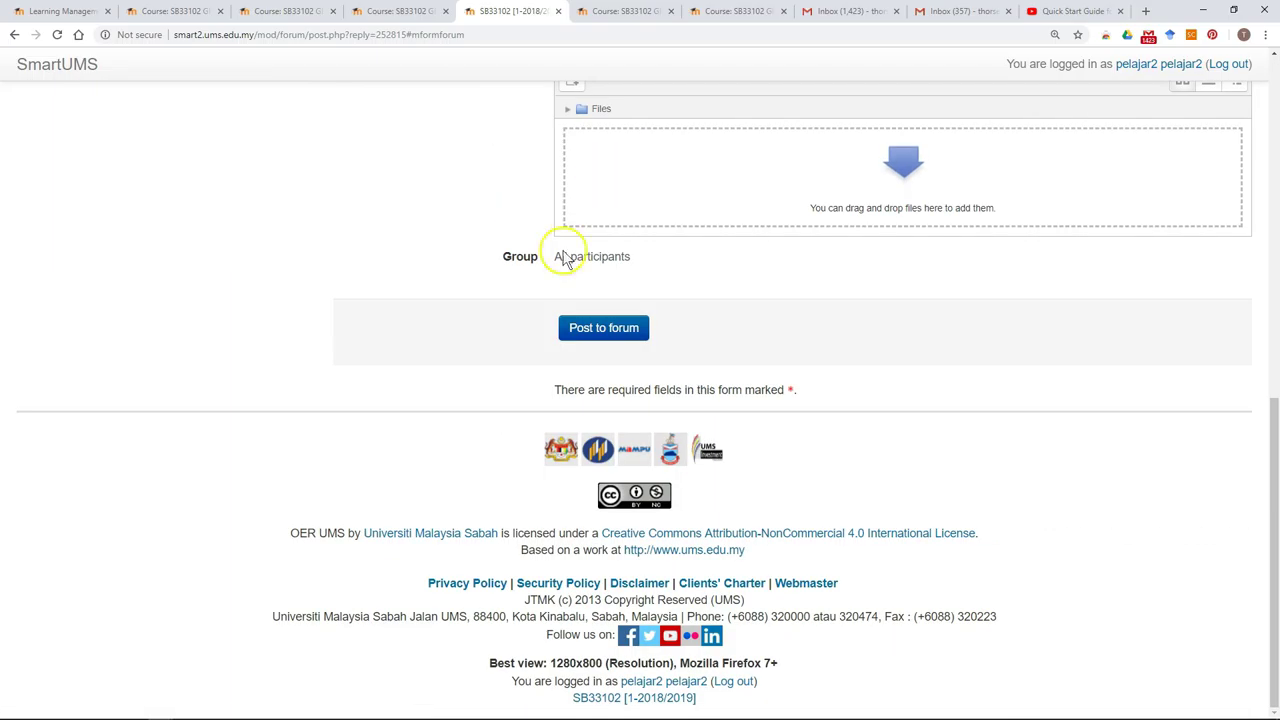
pyautogui.scroll(3, 575, 260)
pyautogui.click(634, 202)
pyautogui.write('wr')
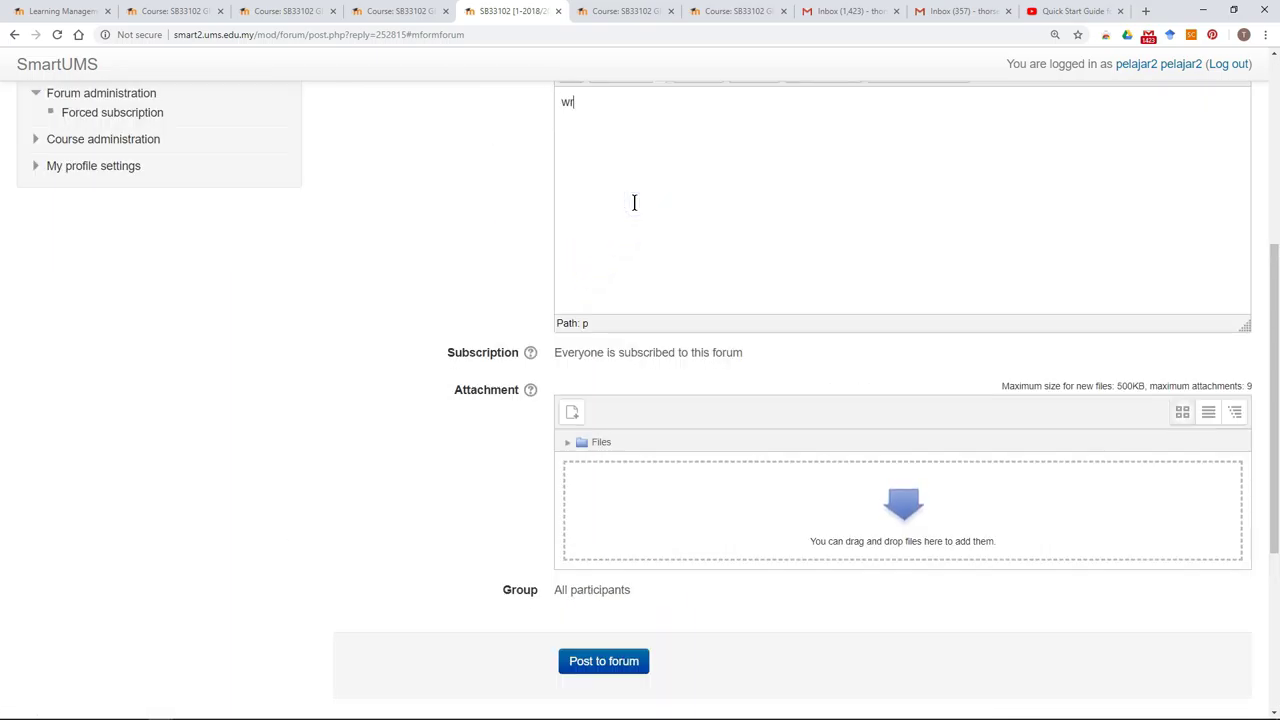
pyautogui.write('ite')
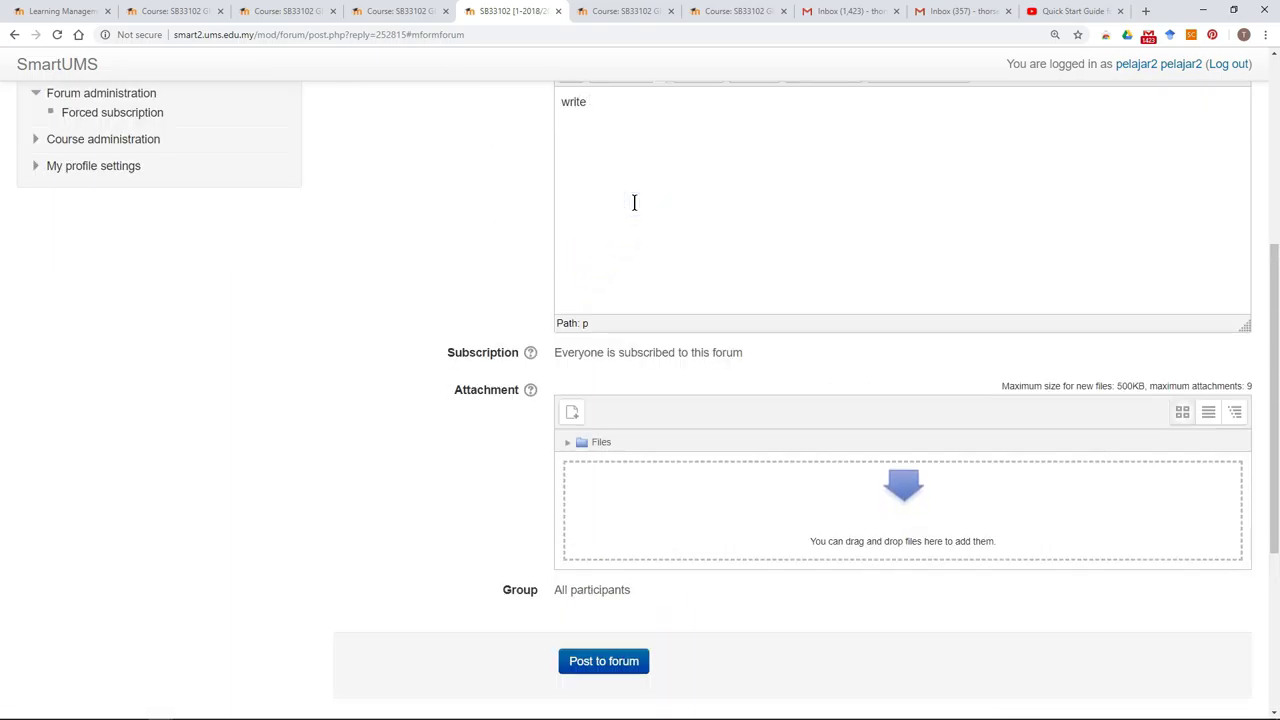